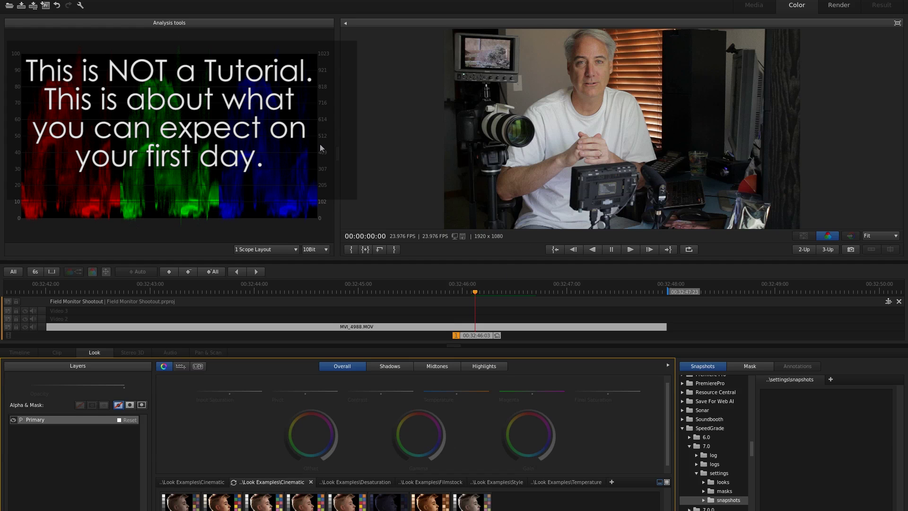
- Save the Field Monitor Shootout project, open it in Premiere Pro through Direct Link, and continue the trial
{"action": "left_click", "coordinate": [45, 6]}
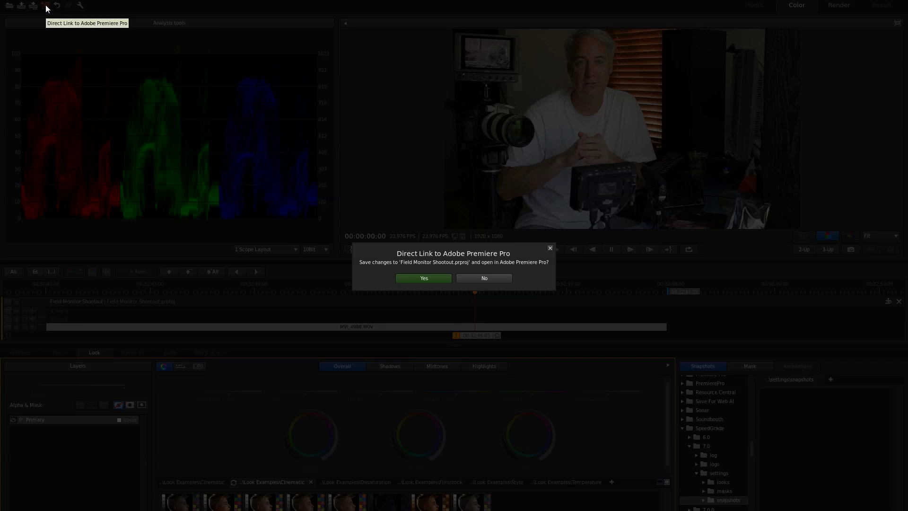
{"action": "left_click", "coordinate": [421, 277]}
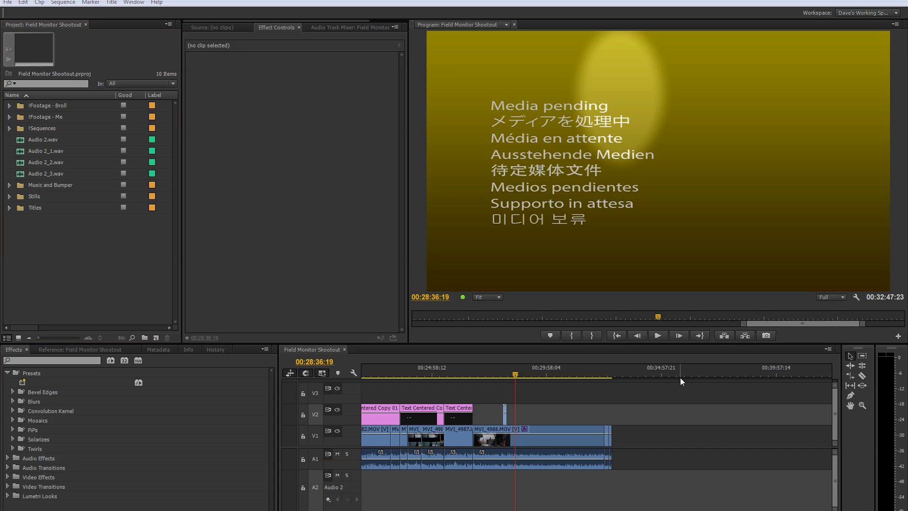
{"action": "left_click", "coordinate": [611, 370]}
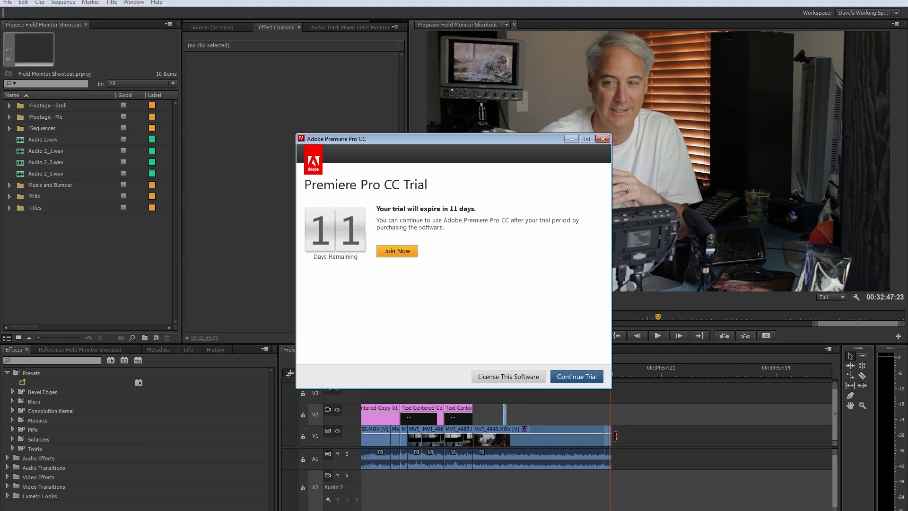
{"action": "left_click", "coordinate": [585, 376]}
- Move the playhead to 00:32:44:02, within the last MVI_4988.MOV clip of the sequence
{"action": "key", "text": "="}
{"action": "key", "text": "="}
{"action": "key", "text": "="}
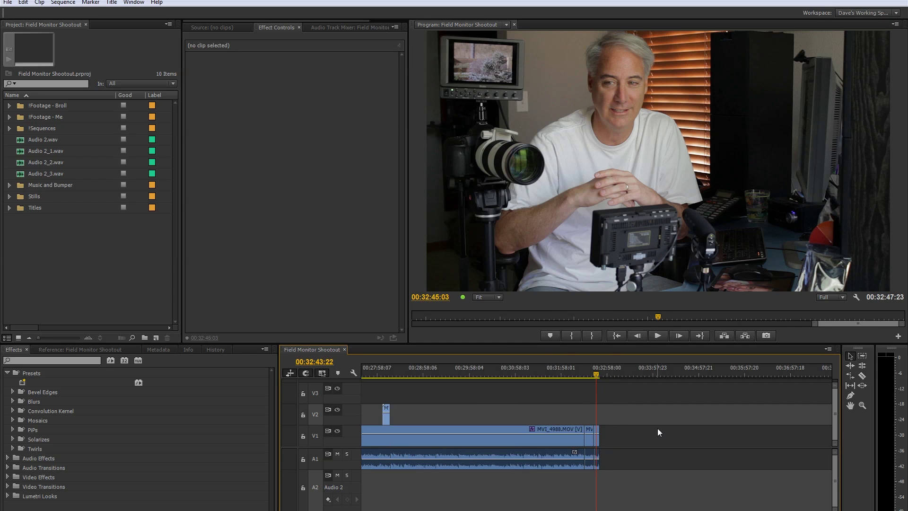
{"action": "key", "text": "="}
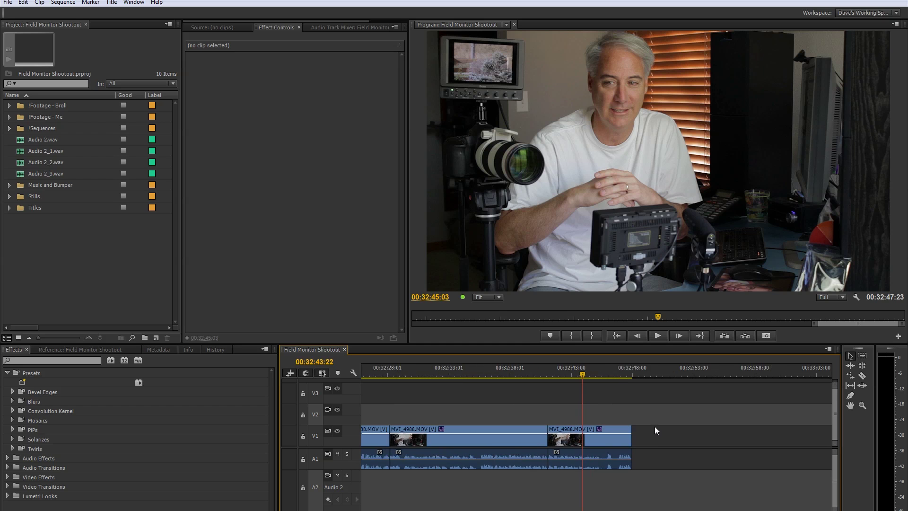
{"action": "left_click", "coordinate": [583, 374]}
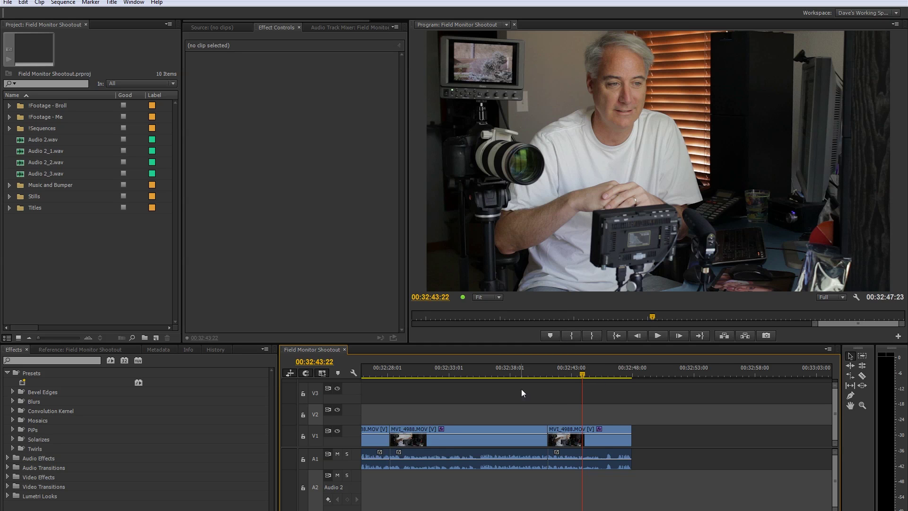
{"action": "left_click", "coordinate": [7, 3]}
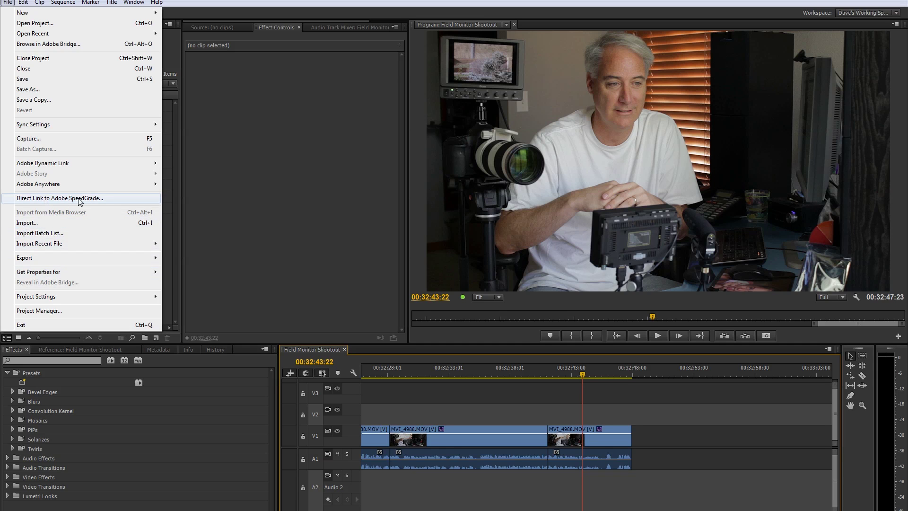
{"action": "left_click", "coordinate": [585, 374]}
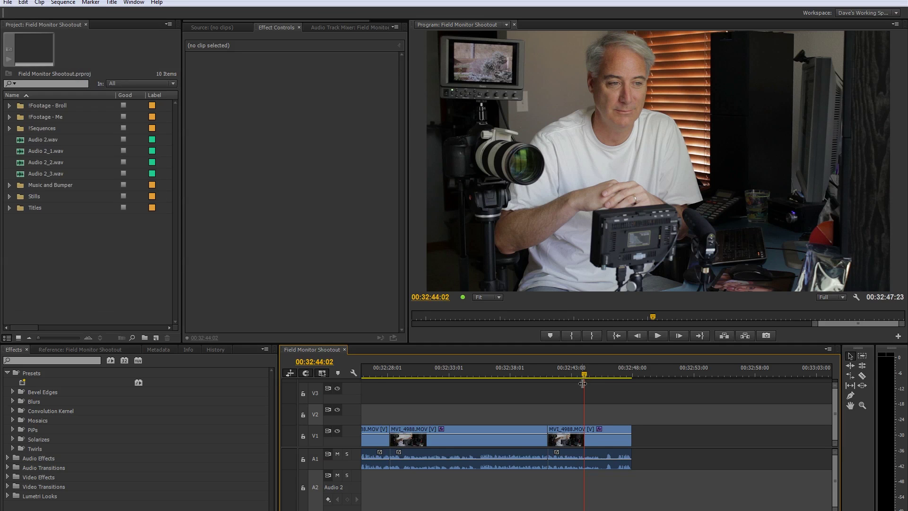
- Roll the edit point between the last two MVI_4988.MOV clips slightly later with the Rolling Edit tool
{"action": "left_click", "coordinate": [863, 366]}
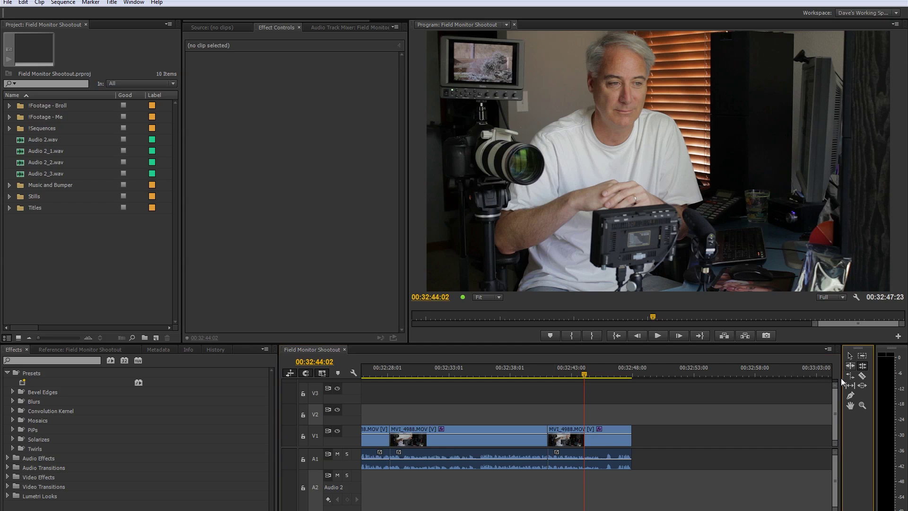
{"action": "left_click", "coordinate": [548, 436]}
{"action": "left_click_drag", "start_coordinate": [549, 436], "coordinate": [552, 436]}
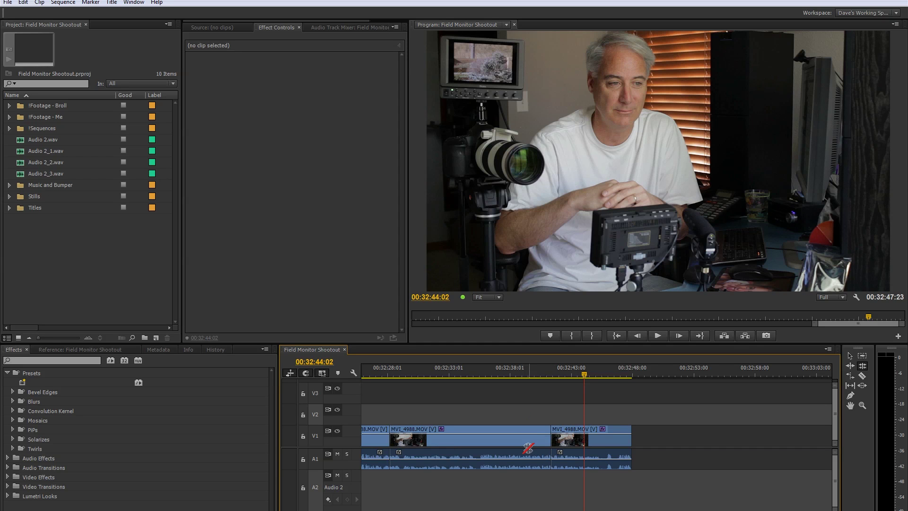
- Shift the Fast Color Corrector hue balance toward magenta on the second-to-last MVI_4988.MOV clip and compare frames at 00:32:39:23 and 00:32:43:13
{"action": "key", "text": "v"}
{"action": "left_click", "coordinate": [512, 452]}
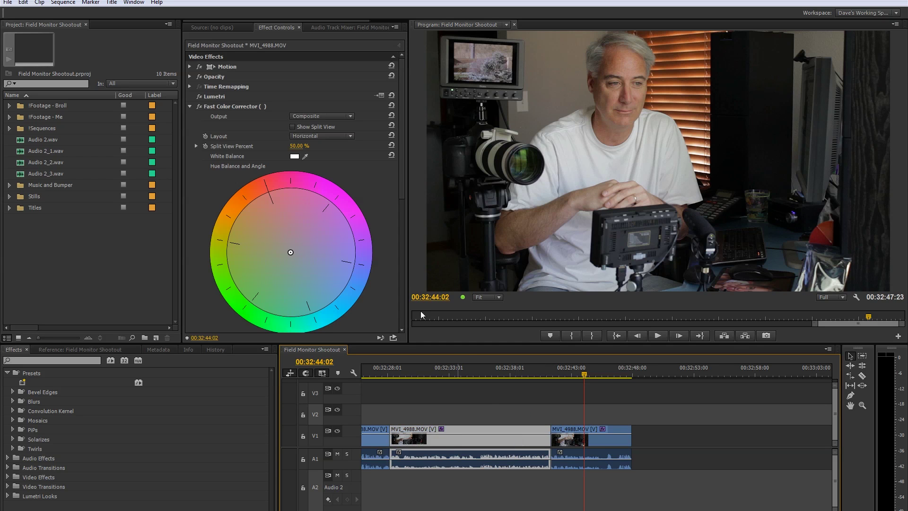
{"action": "left_click_drag", "start_coordinate": [293, 251], "coordinate": [329, 202]}
{"action": "left_click", "coordinate": [534, 376]}
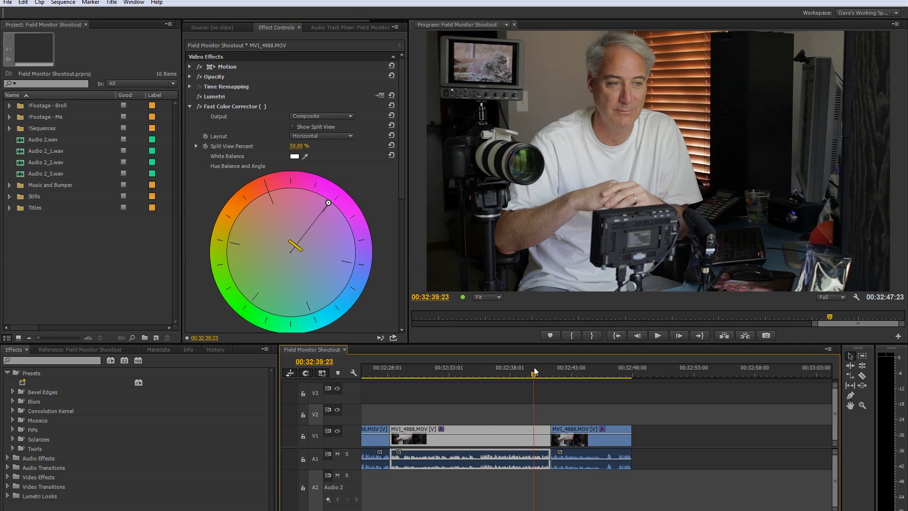
{"action": "left_click", "coordinate": [577, 373]}
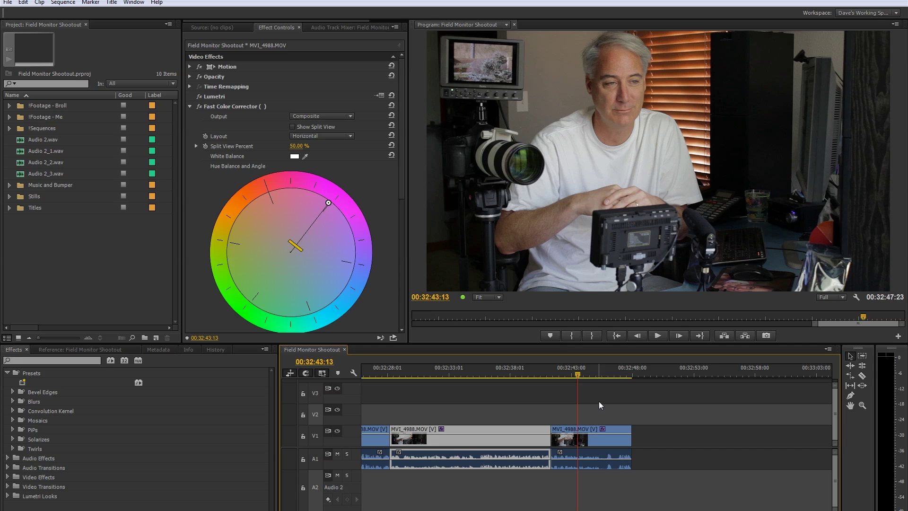
- Save the project and send it to SpeedGrade through Direct Link
{"action": "key", "text": "ctrl+s"}
{"action": "left_click", "coordinate": [8, 3]}
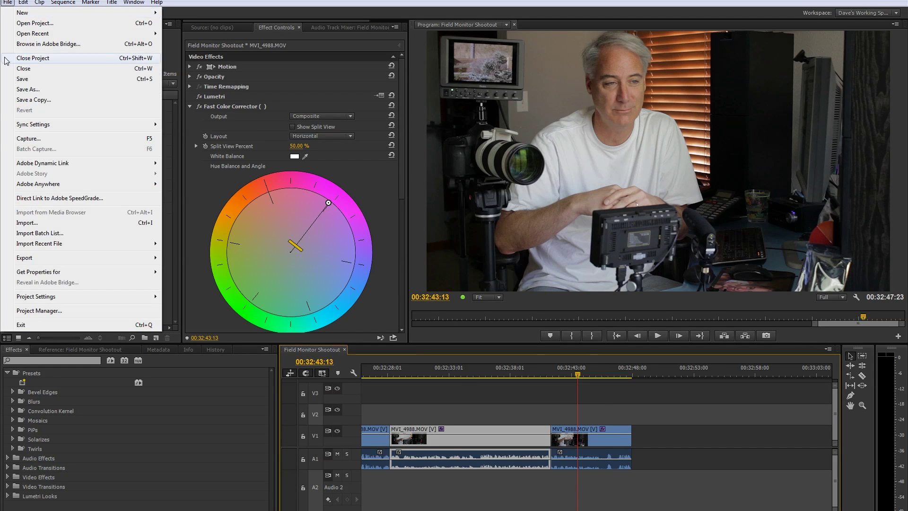
{"action": "left_click", "coordinate": [42, 199]}
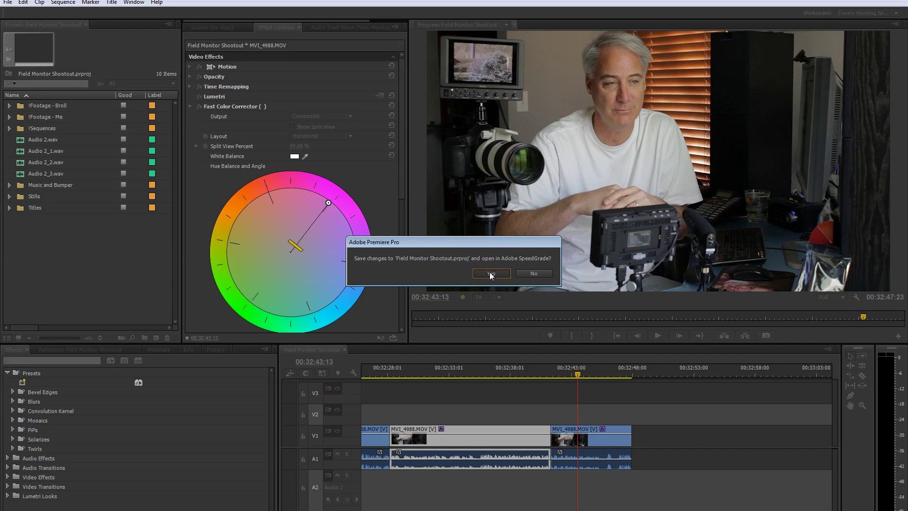
{"action": "left_click", "coordinate": [491, 274]}
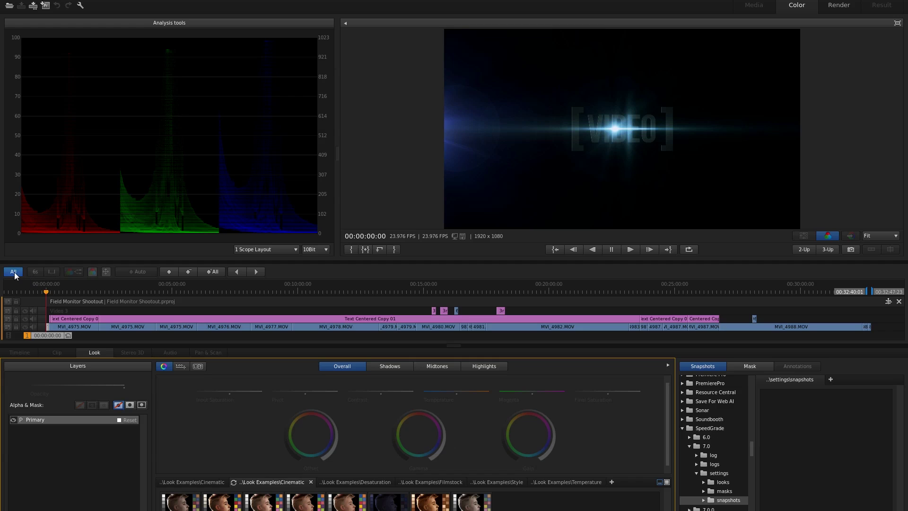
- Push the Gamma wheel toward green on the last MVI_4988.MOV clip, with the playhead at 00:32:42:02
{"action": "left_click", "coordinate": [35, 271]}
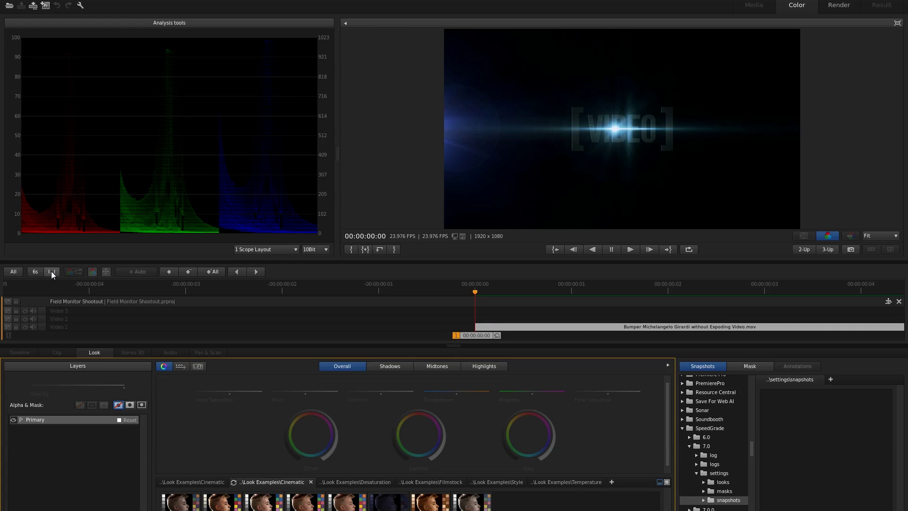
{"action": "left_click", "coordinate": [51, 271]}
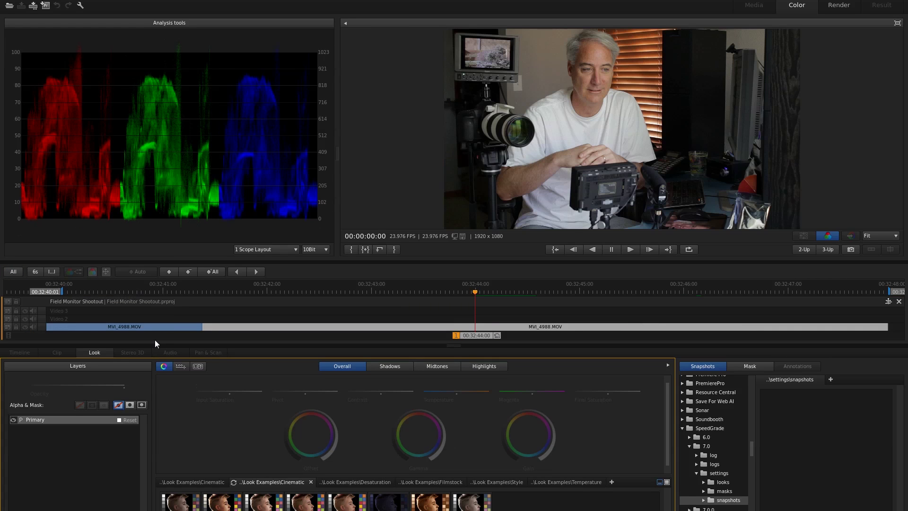
{"action": "left_click", "coordinate": [178, 314]}
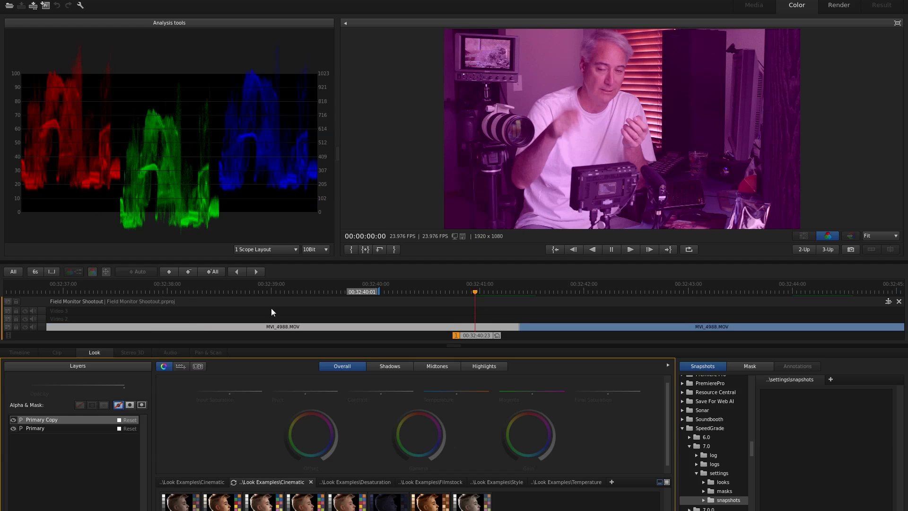
{"action": "left_click", "coordinate": [591, 288]}
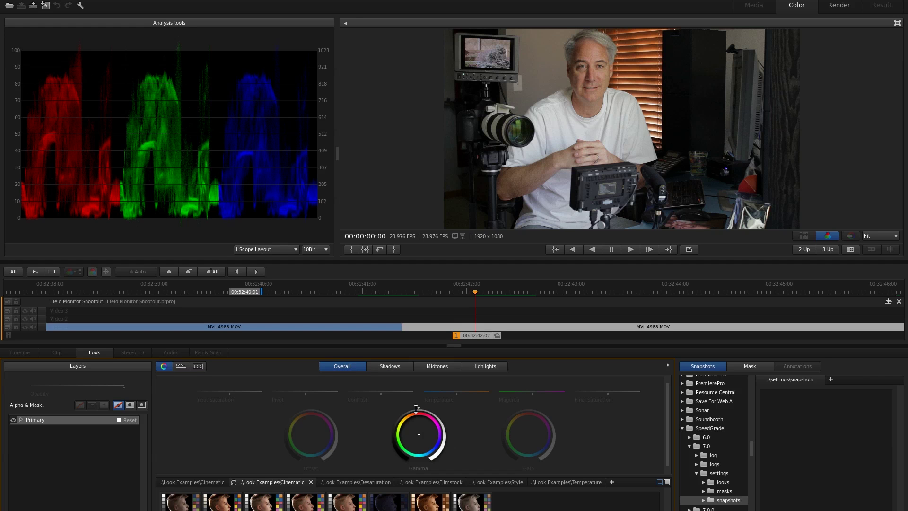
{"action": "left_click_drag", "start_coordinate": [423, 434], "coordinate": [420, 448]}
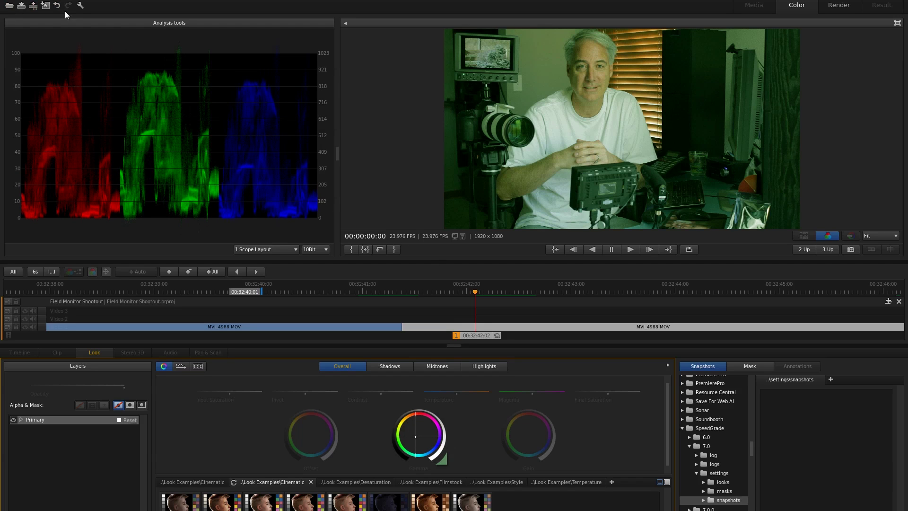
- Save the grade back to Premiere Pro through Direct Link and toggle the Lumetri effect on the last MVI_4988.MOV clip
{"action": "left_click", "coordinate": [45, 5]}
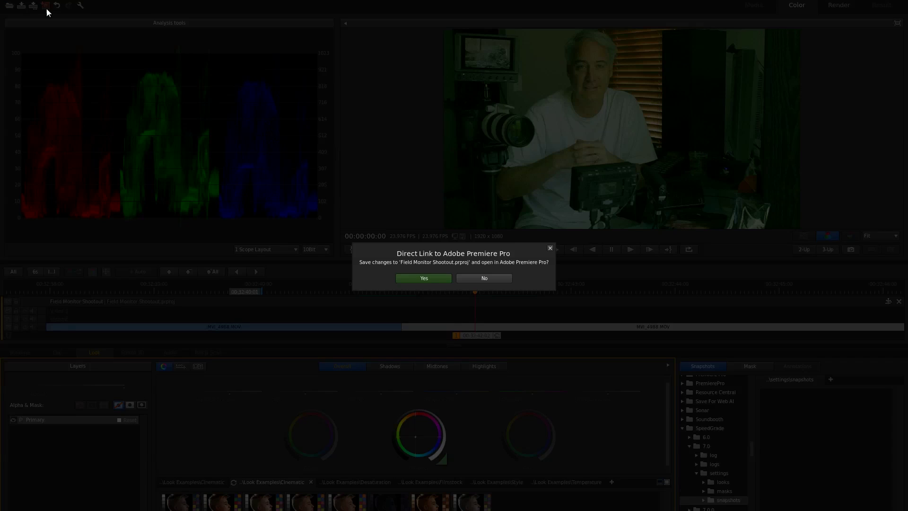
{"action": "left_click", "coordinate": [424, 278]}
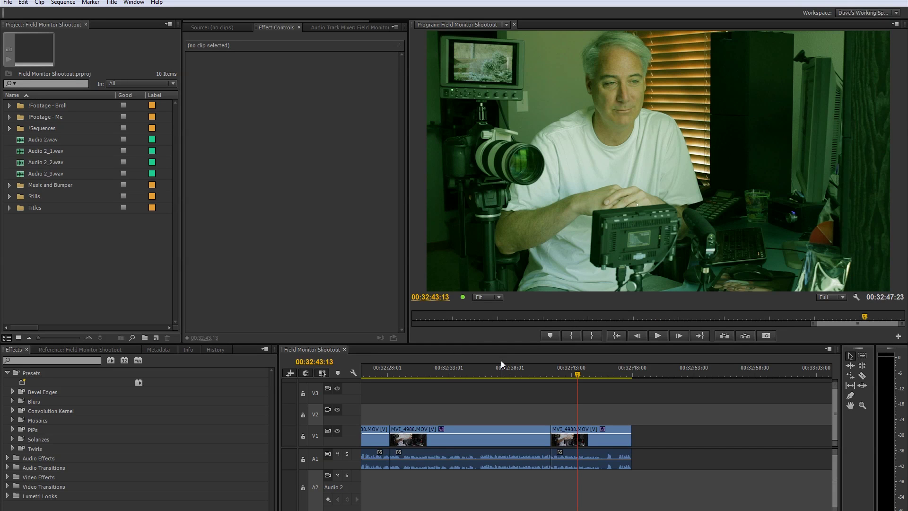
{"action": "left_click", "coordinate": [608, 450]}
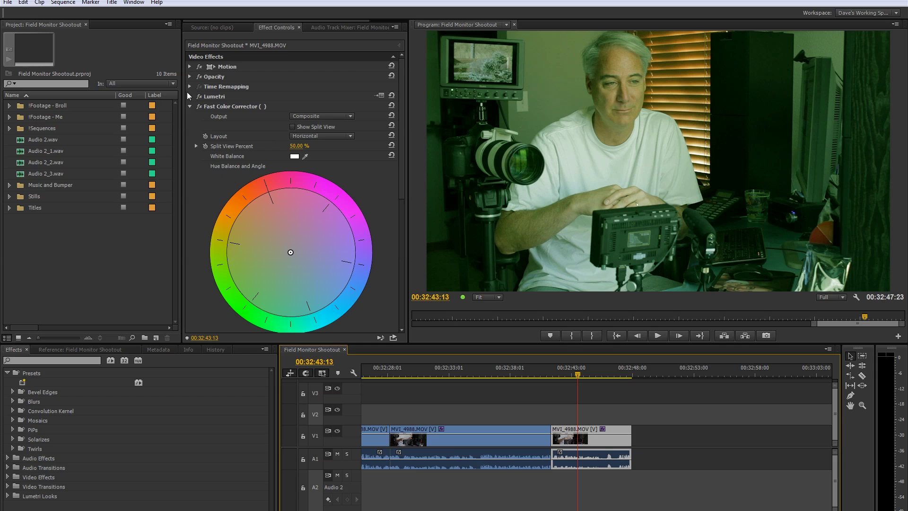
{"action": "left_click", "coordinate": [200, 96]}
{"action": "left_click", "coordinate": [200, 97]}
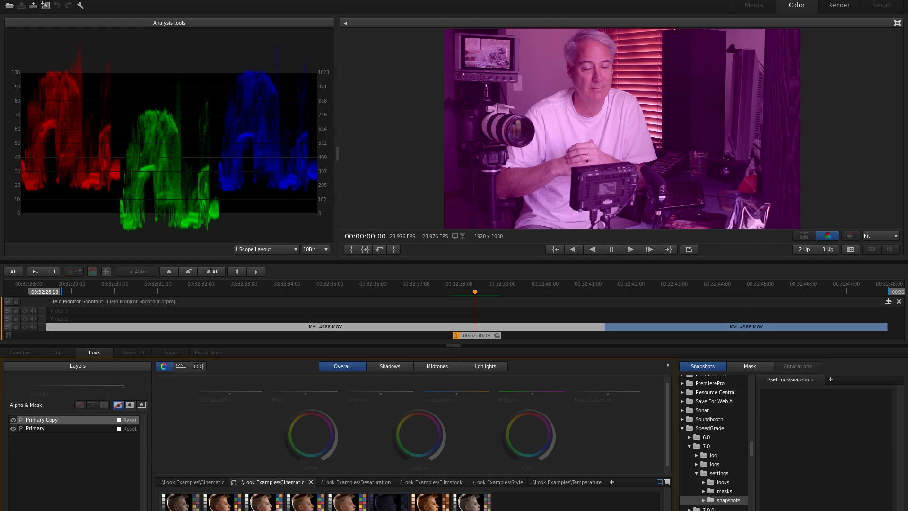
- Switch to the browser and look through the Learn SpeedGrade CC episode list on the Adobe TV page
{"action": "key", "text": "alt+Tab"}
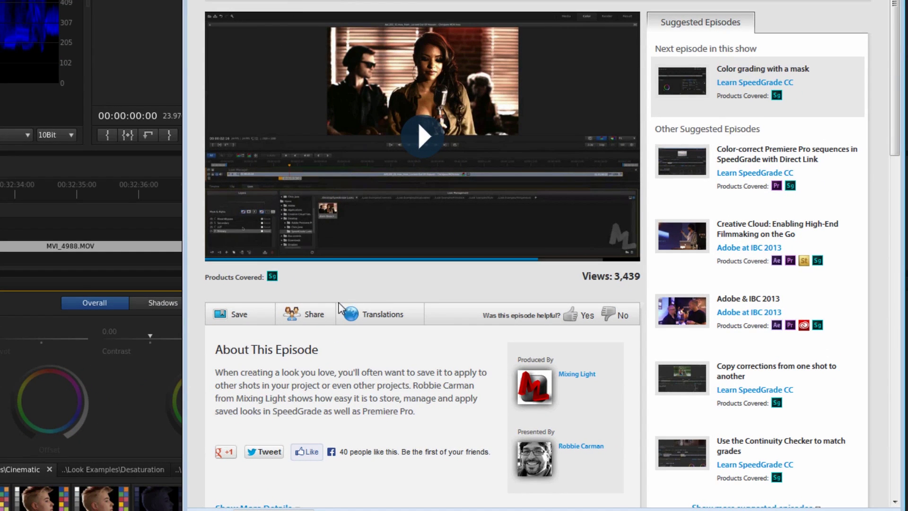
{"action": "scroll", "coordinate": [452, 368], "scroll_direction": "down", "scroll_amount": 10}
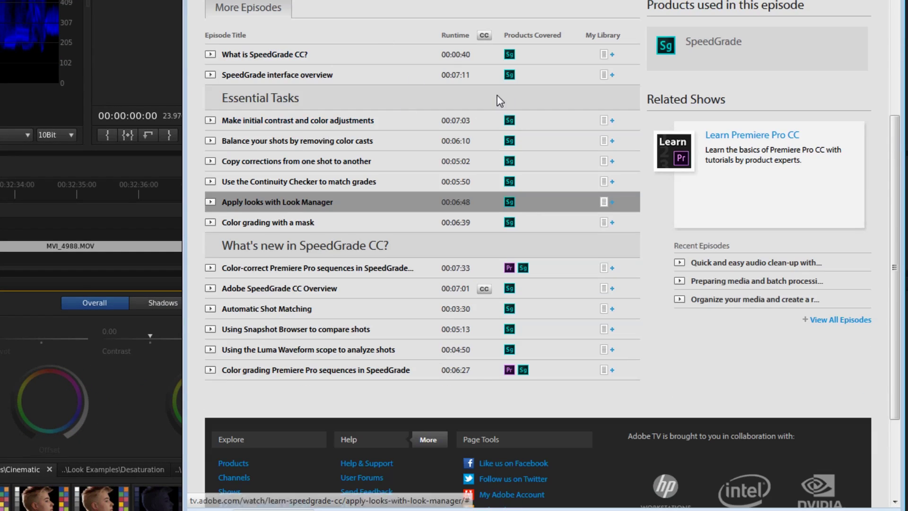
{"action": "scroll", "coordinate": [464, 258], "scroll_direction": "up", "scroll_amount": 2}
{"action": "scroll", "coordinate": [463, 258], "scroll_direction": "up", "scroll_amount": 4}
{"action": "scroll", "coordinate": [462, 258], "scroll_direction": "down", "scroll_amount": 4}
{"action": "mouse_move", "coordinate": [276, 225]}
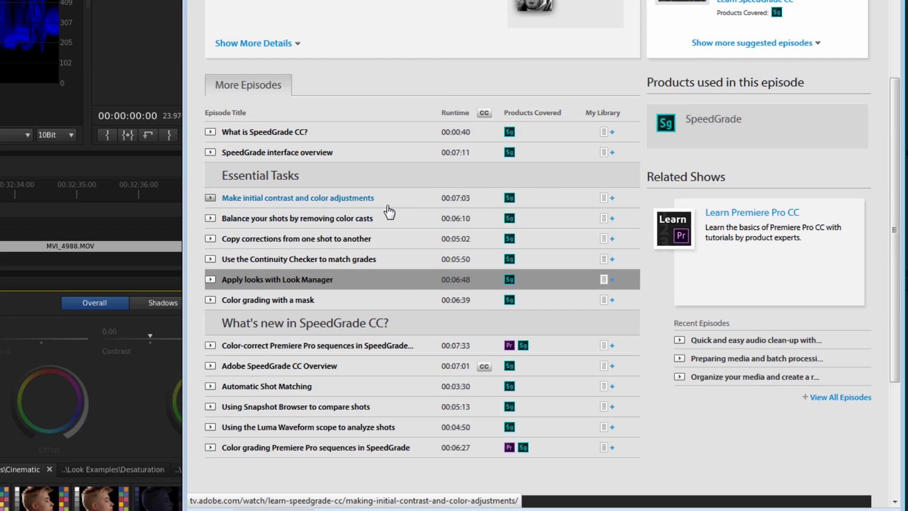
{"action": "scroll", "coordinate": [400, 287], "scroll_direction": "up", "scroll_amount": 5}
{"action": "scroll", "coordinate": [398, 282], "scroll_direction": "up", "scroll_amount": 1}
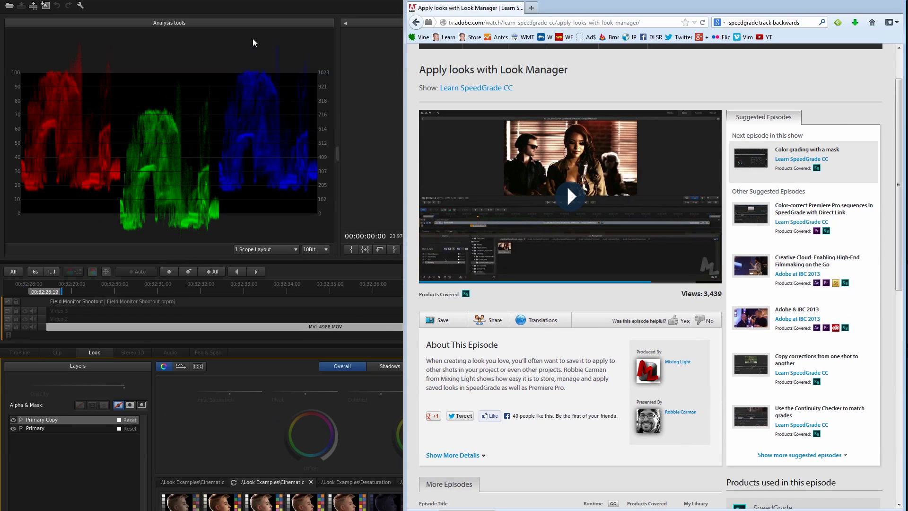
- Switch back to SpeedGrade and view the Shadows, Midtones and Highlights grading ranges
{"action": "key", "text": "alt+Tab"}
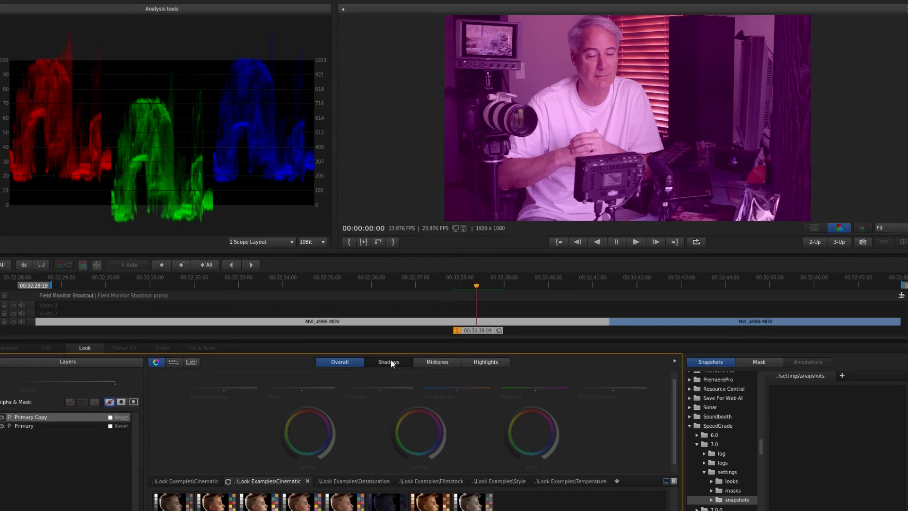
{"action": "left_click", "coordinate": [391, 366]}
{"action": "left_click", "coordinate": [437, 366]}
{"action": "left_click", "coordinate": [515, 305]}
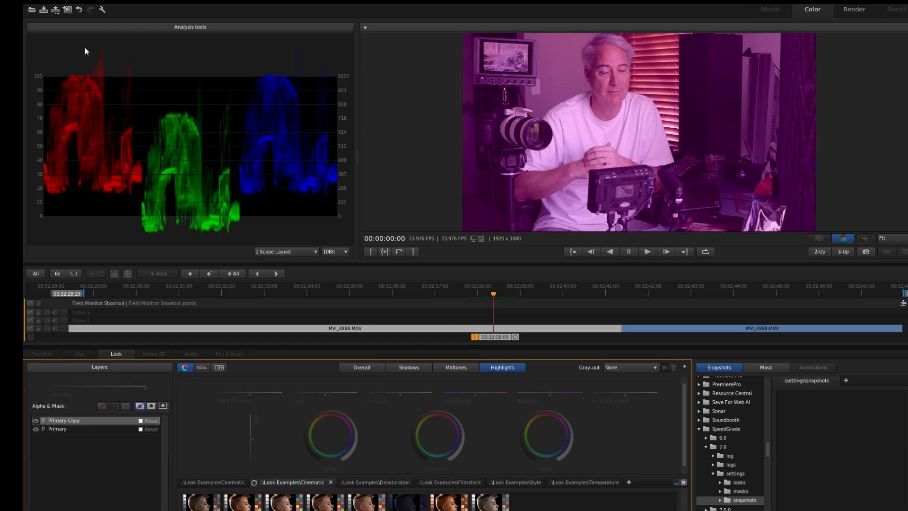
- Open the SpeedGrade preferences and look at the Timecode and Display settings
{"action": "left_click", "coordinate": [102, 8]}
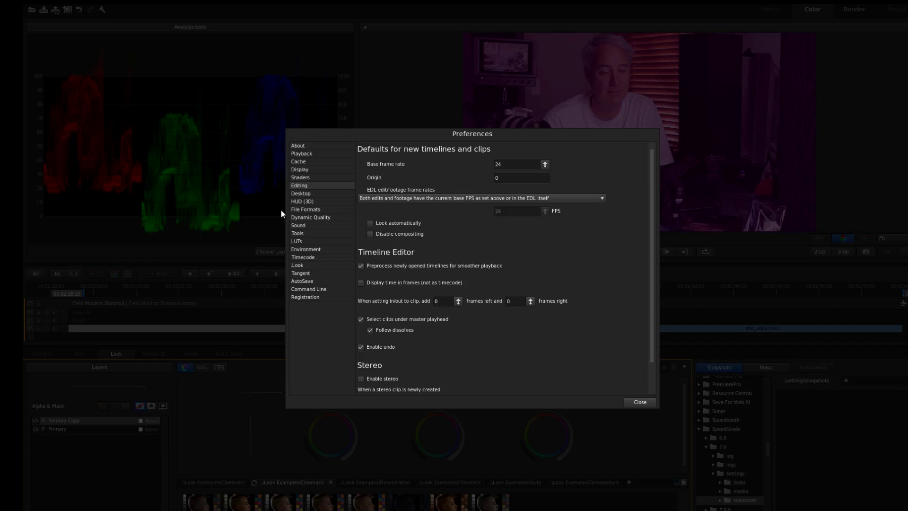
{"action": "left_click", "coordinate": [303, 257]}
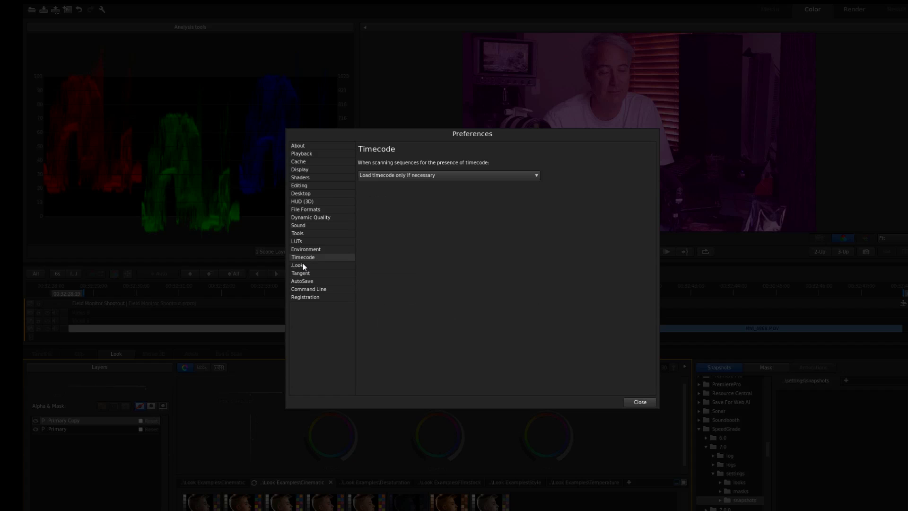
{"action": "left_click", "coordinate": [310, 169]}
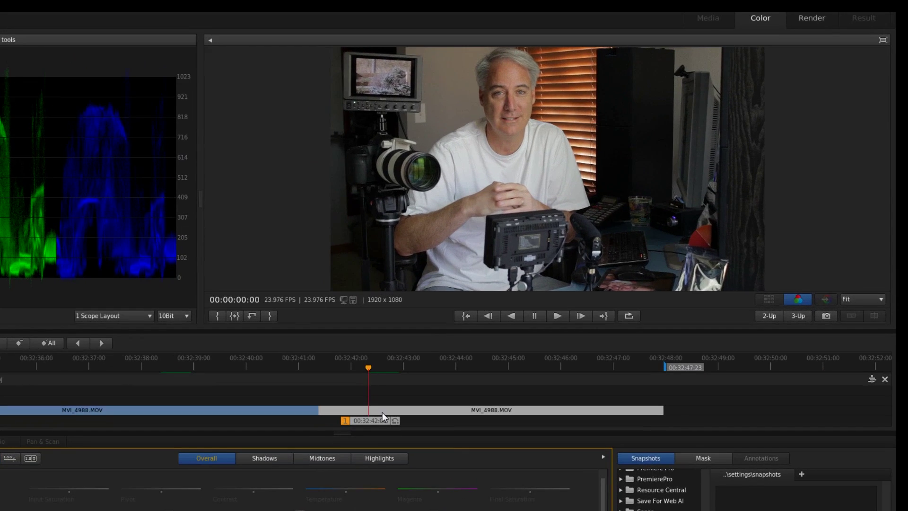
- Play back the last MVI_4988.MOV clip in the timeline
{"action": "key", "text": "space"}
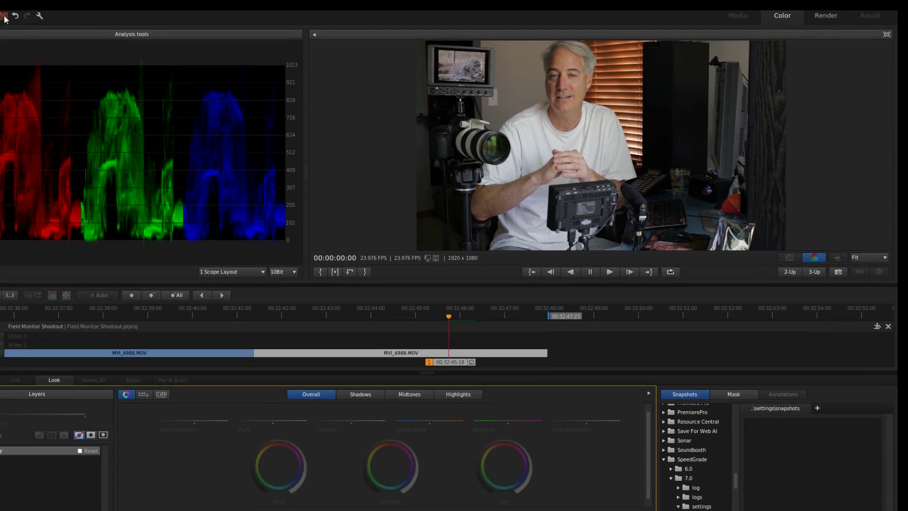
- Save the changes to Field Monitor Shootout.prproj and send the project to Premiere Pro through Direct Link
{"action": "left_click", "coordinate": [4, 16]}
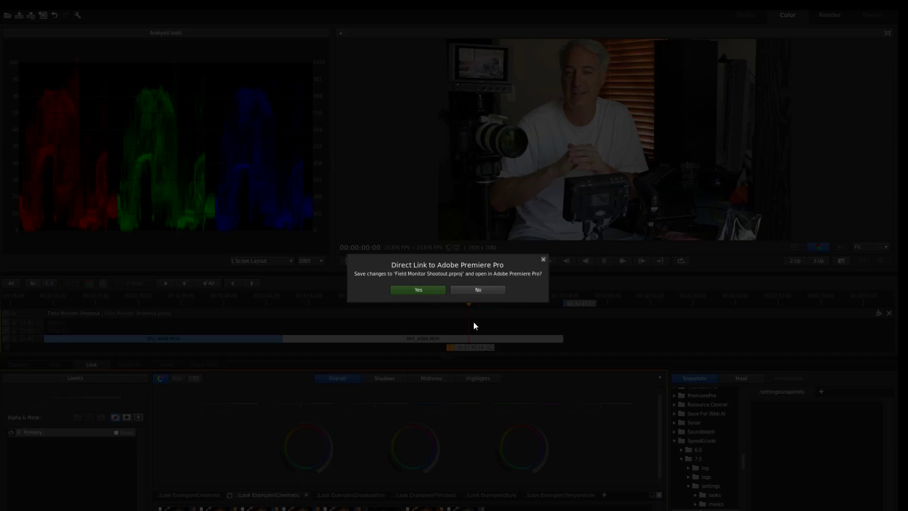
{"action": "left_click", "coordinate": [420, 288]}
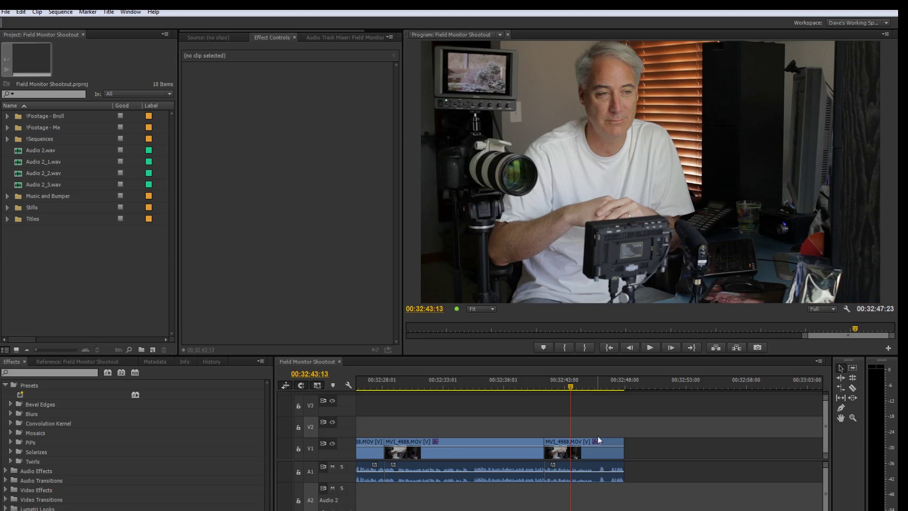
- Remove the Fast Color Corrector and Lumetri effects from the last MVI_4988.MOV clip in the timeline
{"action": "left_click", "coordinate": [586, 449]}
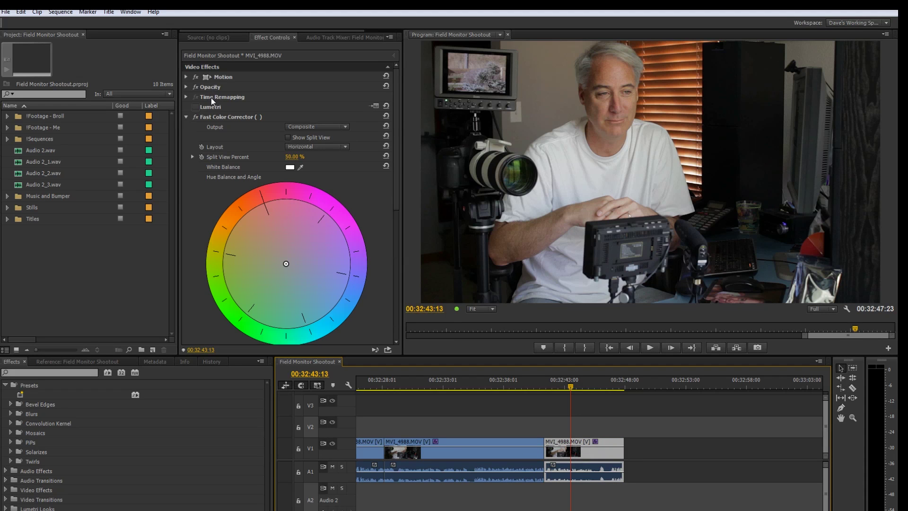
{"action": "left_click", "coordinate": [203, 117]}
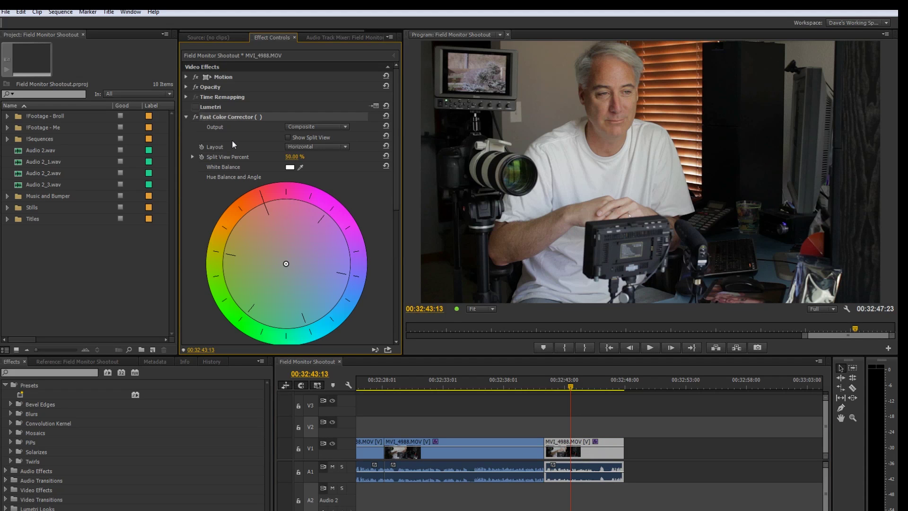
{"action": "key", "text": "Delete"}
{"action": "left_click", "coordinate": [220, 119]}
{"action": "key", "text": "Delete"}
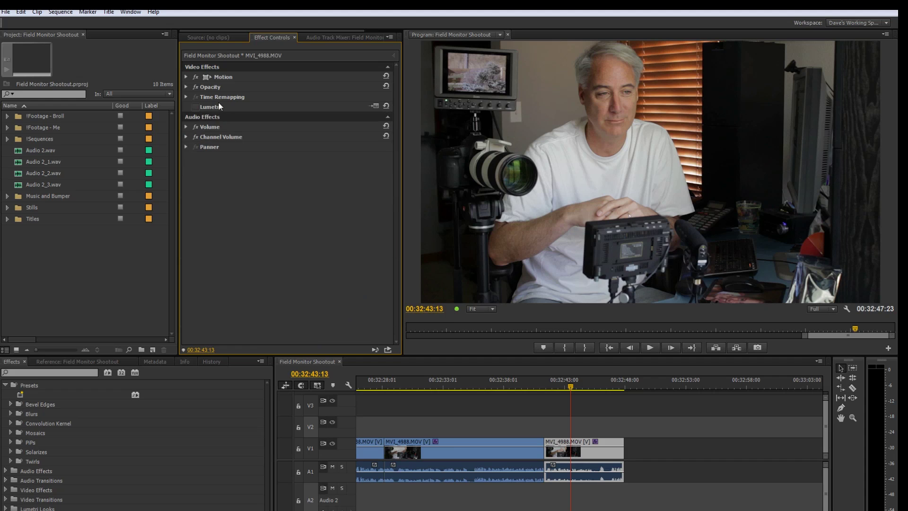
{"action": "left_click", "coordinate": [215, 108]}
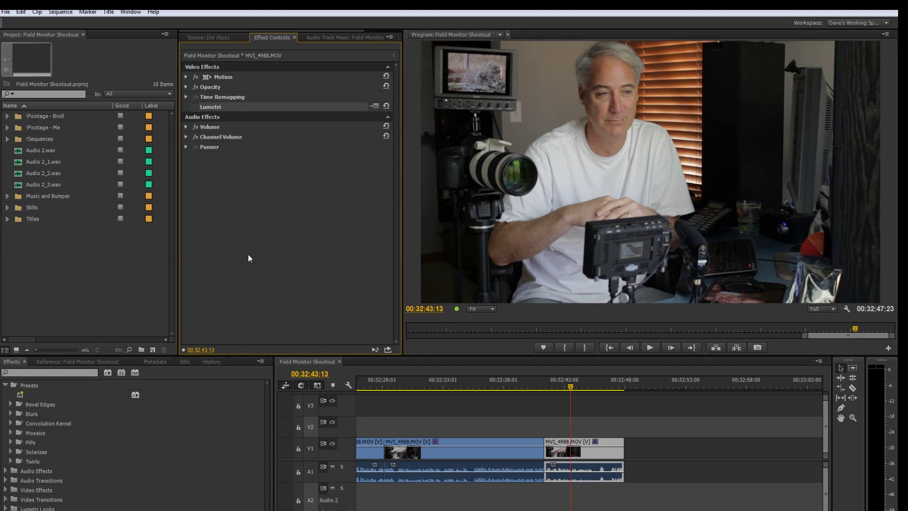
{"action": "key", "text": "Delete"}
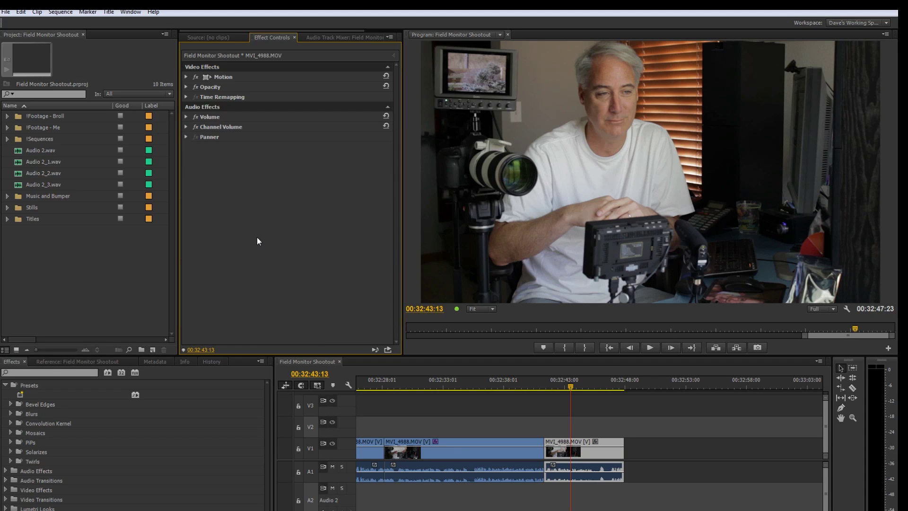
- Save Field Monitor Shootout.prproj and send it to SpeedGrade through Direct Link
{"action": "left_click", "coordinate": [6, 12]}
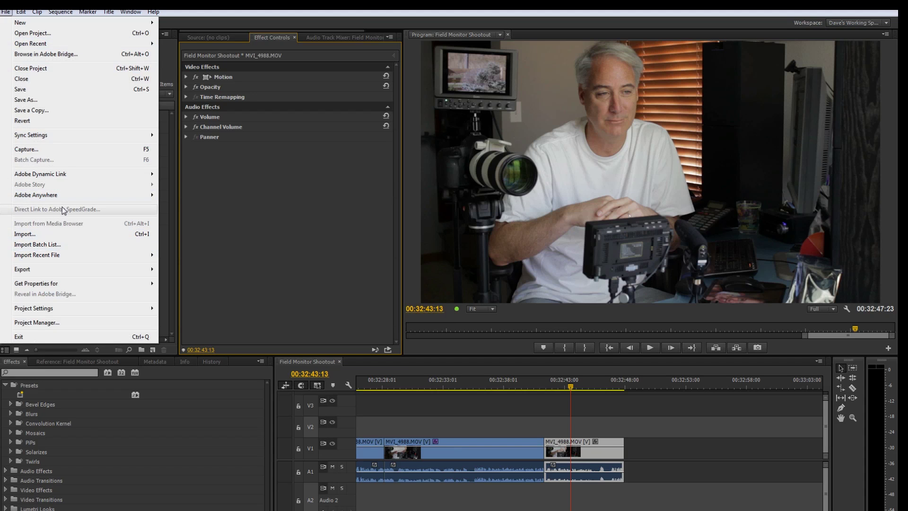
{"action": "left_click", "coordinate": [215, 249]}
{"action": "left_click", "coordinate": [599, 429]}
{"action": "left_click", "coordinate": [582, 449]}
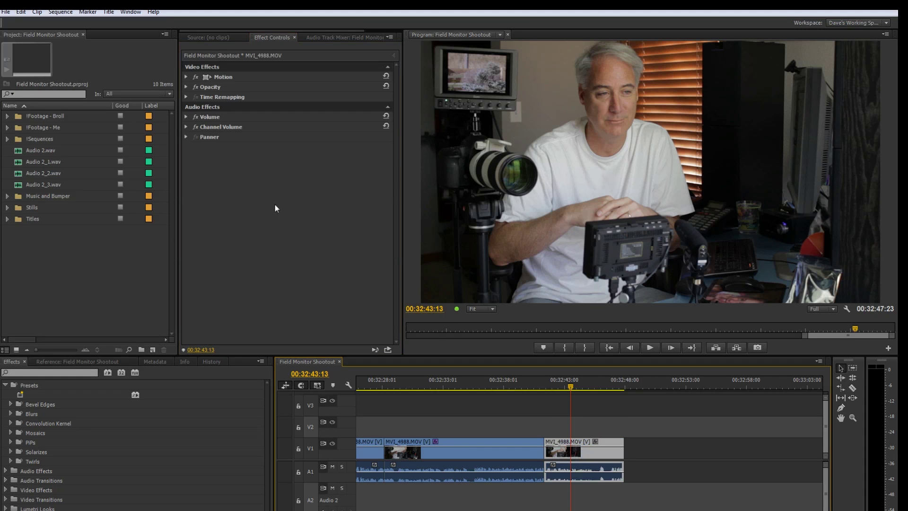
{"action": "left_click", "coordinate": [6, 12]}
{"action": "left_click", "coordinate": [47, 211]}
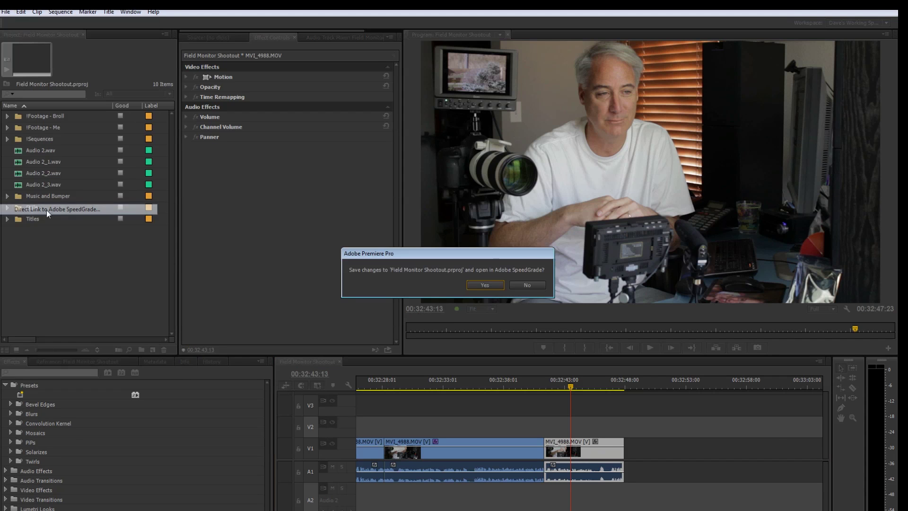
{"action": "left_click", "coordinate": [486, 285]}
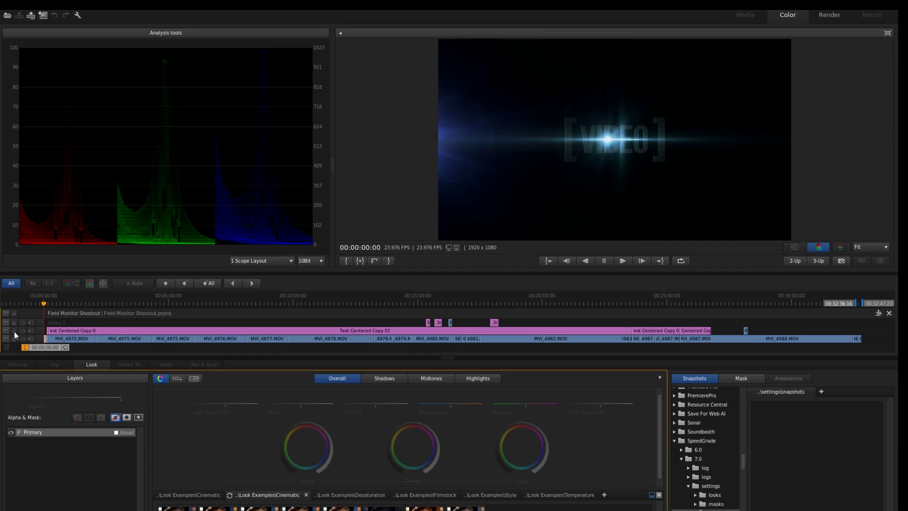
- Bring the last MVI_4988.MOV clip into view in the timeline and check the Display preferences
{"action": "left_click", "coordinate": [12, 283]}
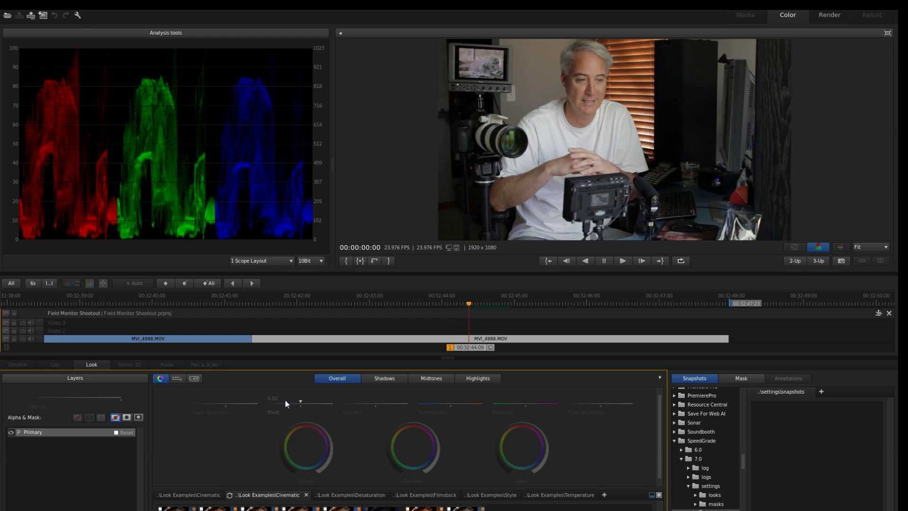
{"action": "left_click", "coordinate": [77, 15]}
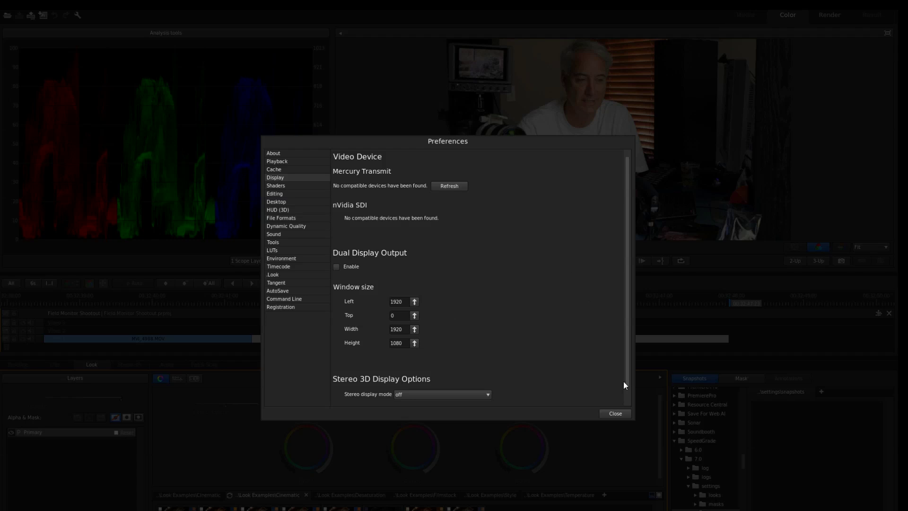
{"action": "left_click", "coordinate": [615, 414]}
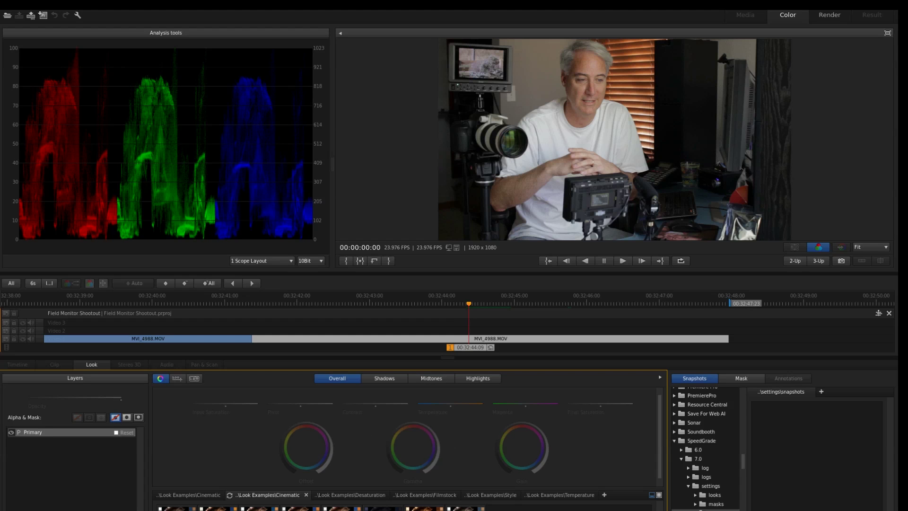
- Switch to speedgrade manual.pdf in Foxit Reader, skim its table of contents and search the document for "sharp"
{"action": "key", "text": "alt+Tab"}
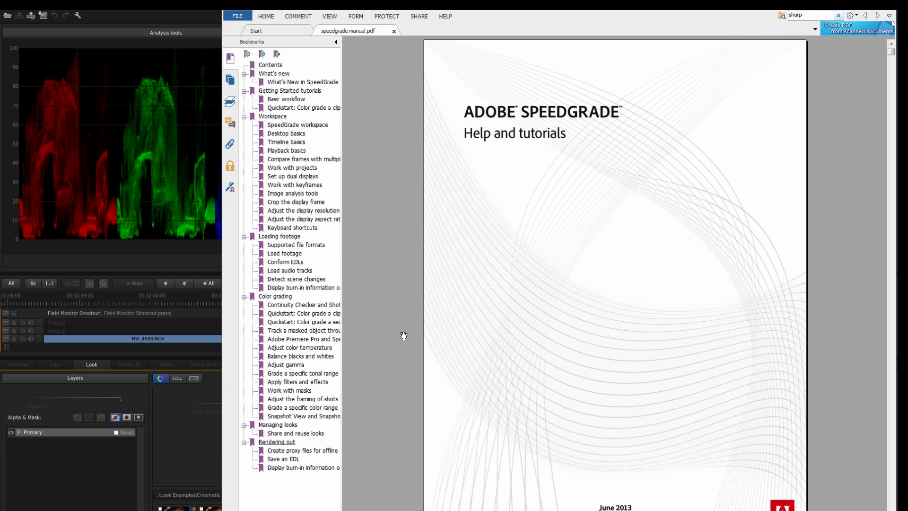
{"action": "scroll", "coordinate": [505, 320], "scroll_direction": "down", "scroll_amount": 5}
{"action": "scroll", "coordinate": [539, 351], "scroll_direction": "down", "scroll_amount": 7}
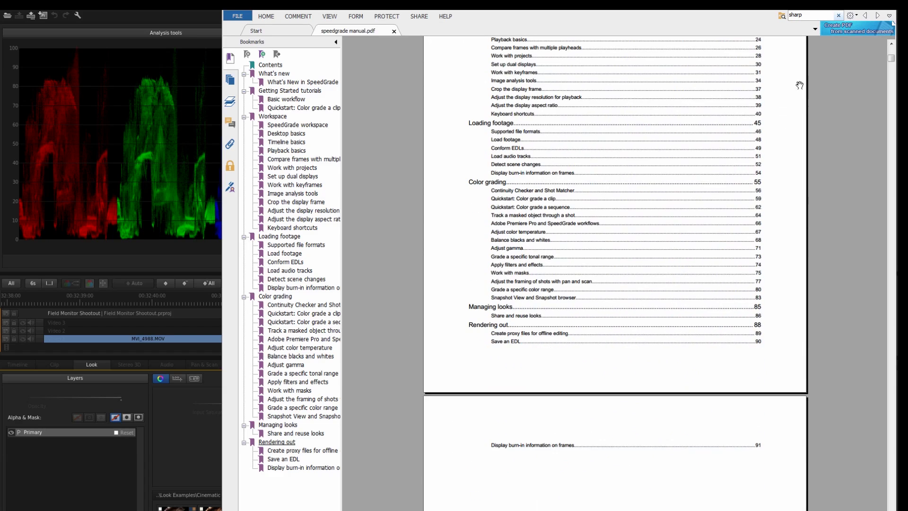
{"action": "left_click", "coordinate": [812, 15]}
{"action": "key", "text": "Return"}
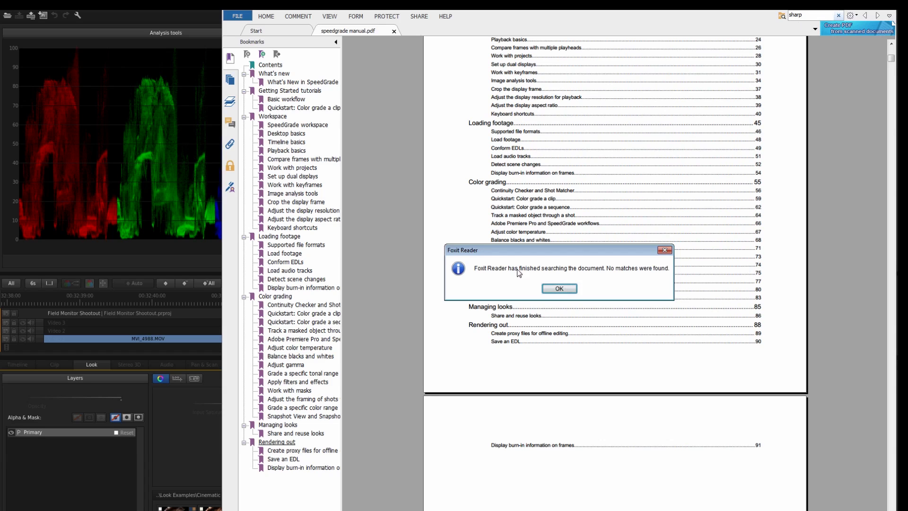
{"action": "left_click", "coordinate": [551, 289]}
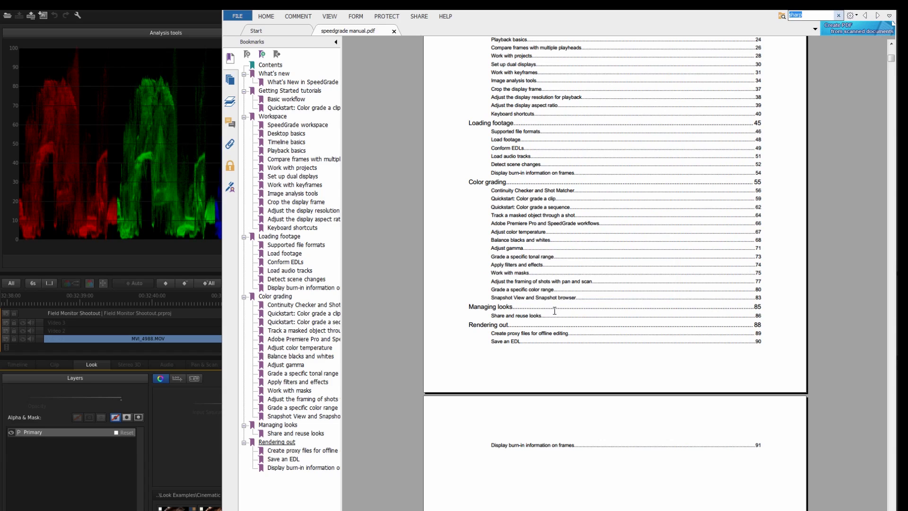
- Read the manual's What's New section on the Look Management Browser and Snapshot View, and return to SpeedGrade
{"action": "scroll", "coordinate": [547, 367], "scroll_direction": "down", "scroll_amount": 15}
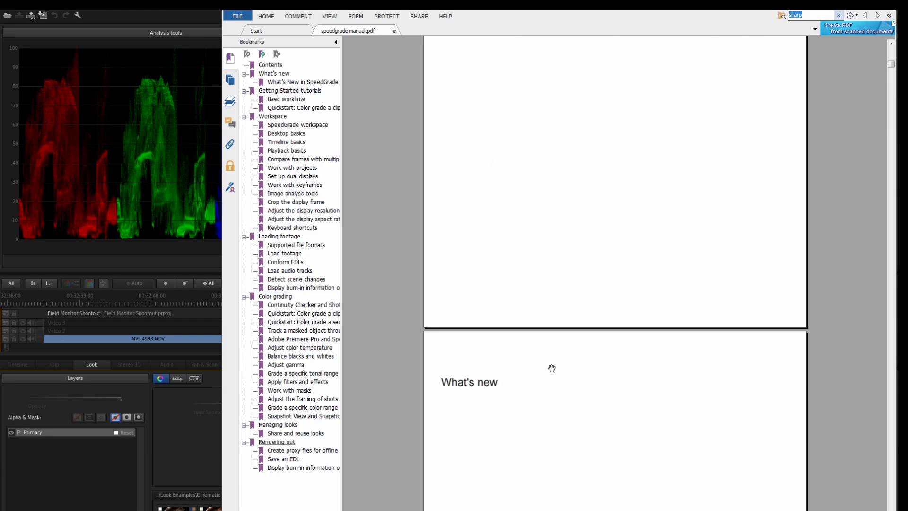
{"action": "scroll", "coordinate": [555, 372], "scroll_direction": "down", "scroll_amount": 10}
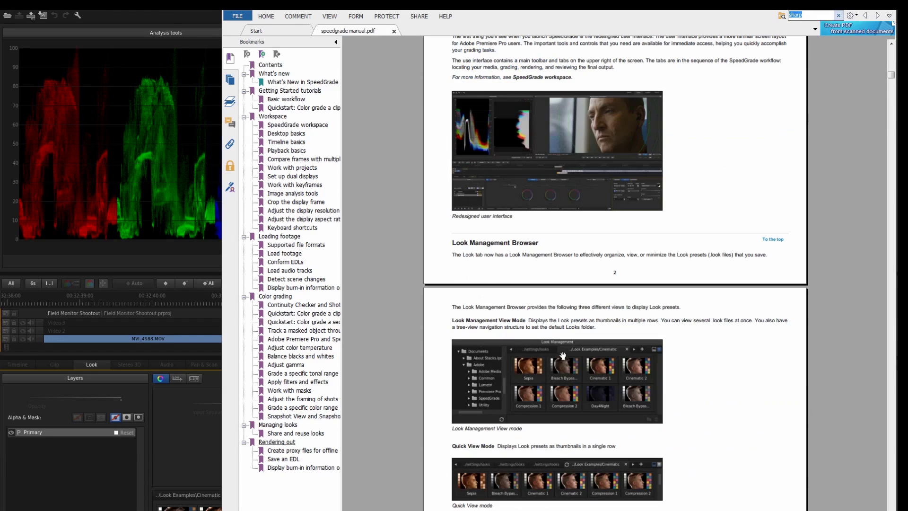
{"action": "scroll", "coordinate": [562, 355], "scroll_direction": "down", "scroll_amount": 4}
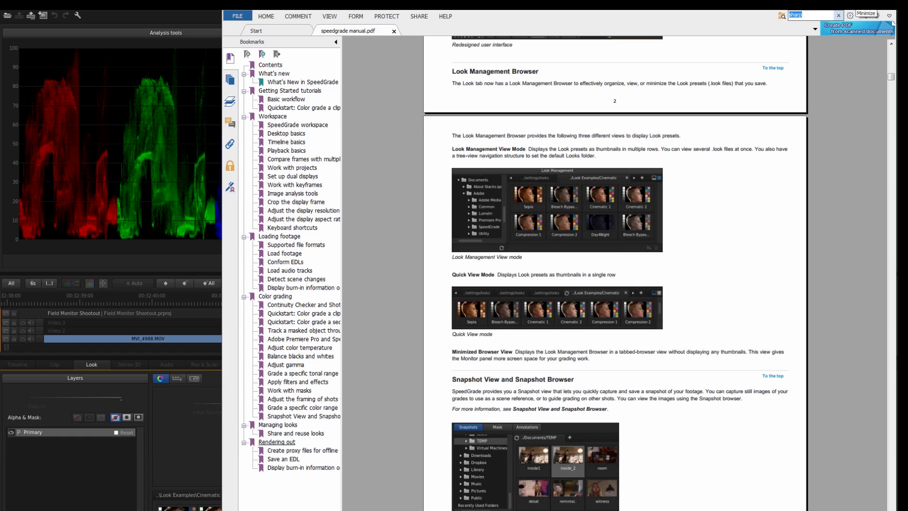
{"action": "left_click", "coordinate": [870, 5]}
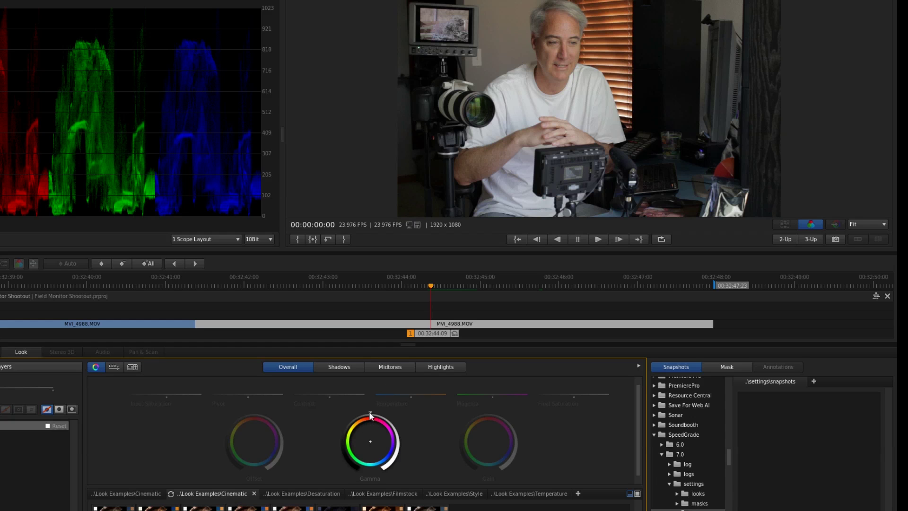
- Adjust the Overall Gamma on the last MVI_4988.MOV clip and set its Final Saturation to 1.12
{"action": "left_click_drag", "start_coordinate": [356, 416], "coordinate": [449, 431]}
{"action": "mouse_move", "coordinate": [573, 396]}
{"action": "mouse_move", "coordinate": [574, 395]}
{"action": "left_mouse_down"}
{"action": "mouse_move", "coordinate": [590, 393]}
{"action": "mouse_move", "coordinate": [581, 393]}
{"action": "left_mouse_up"}
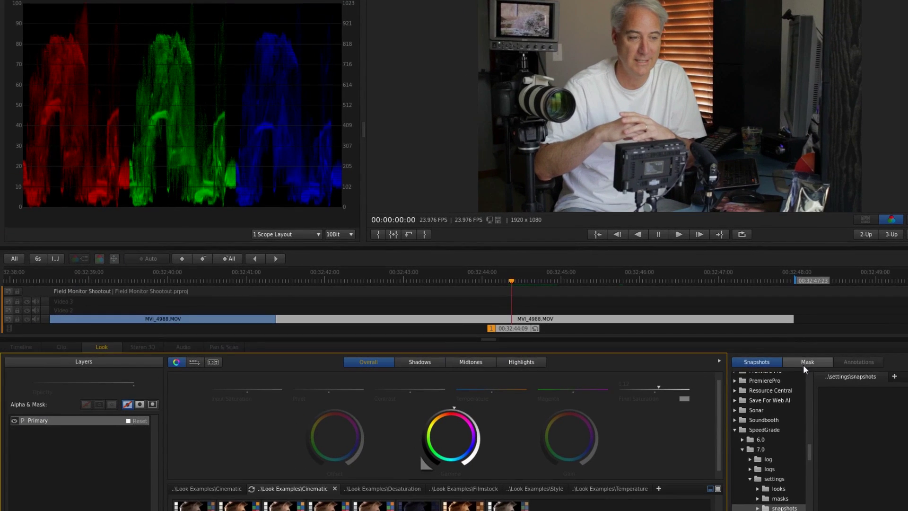
- Place a preset oval mask around the man's face and apply the Primary grading layer to the outside of the mask
{"action": "left_click", "coordinate": [727, 367]}
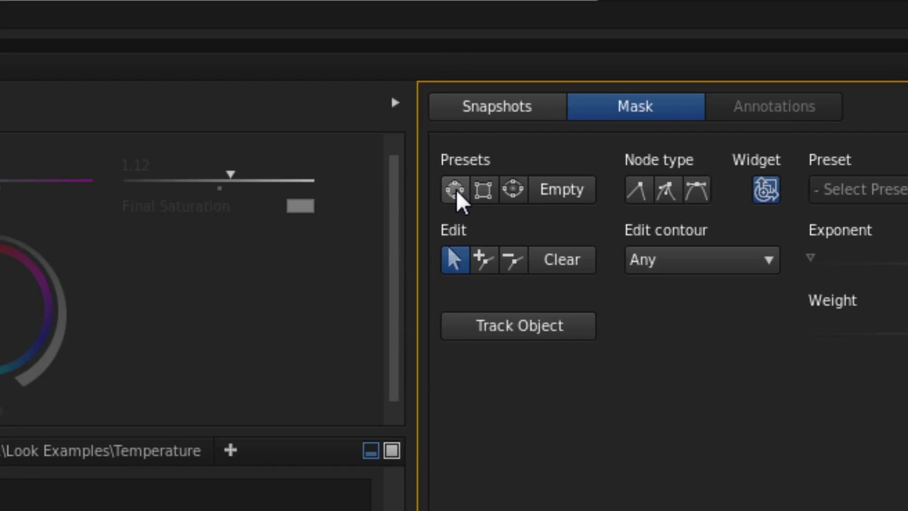
{"action": "left_click", "coordinate": [466, 202]}
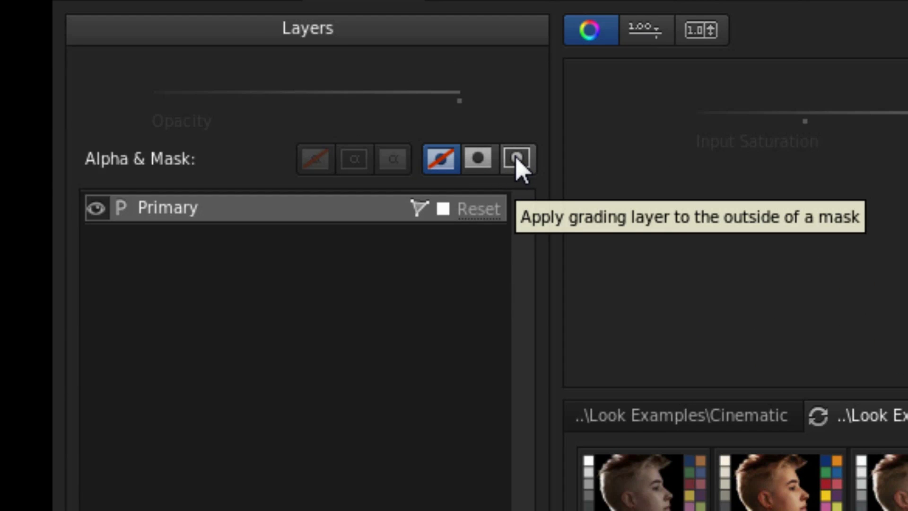
{"action": "left_click", "coordinate": [516, 159]}
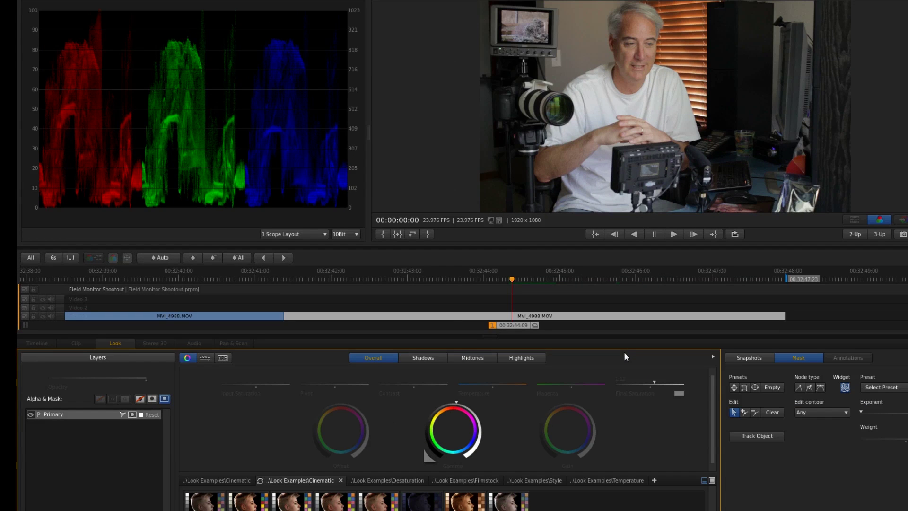
- Hide and redisplay the mask widget, and try to track the face mask through the clip
{"action": "left_click", "coordinate": [845, 387]}
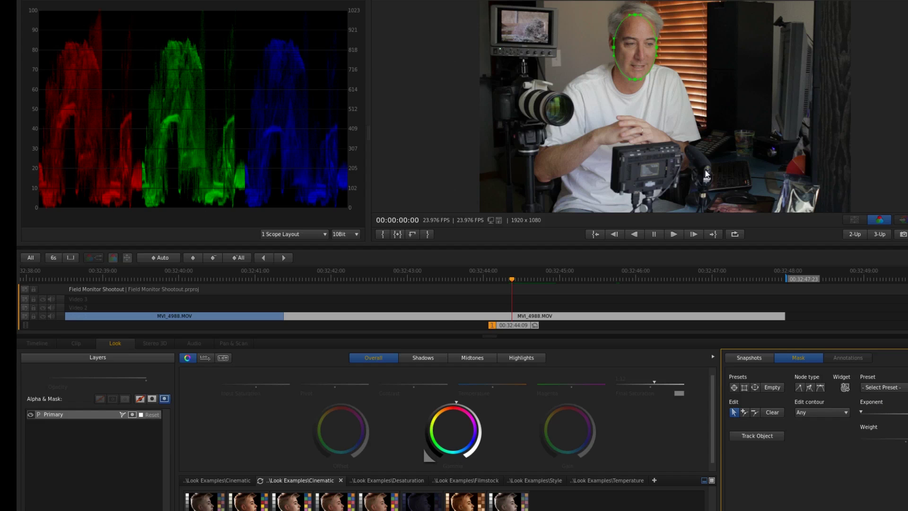
{"action": "left_click", "coordinate": [845, 387]}
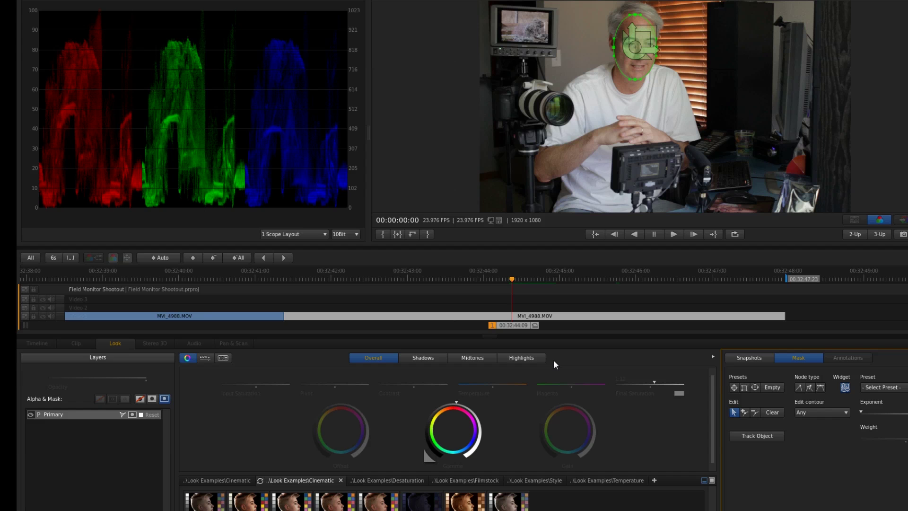
{"action": "left_click", "coordinate": [768, 436]}
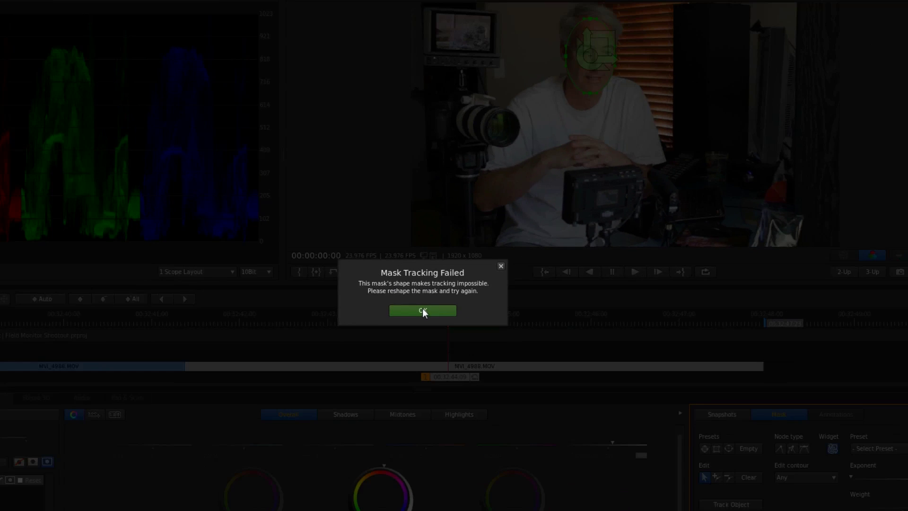
{"action": "left_click", "coordinate": [423, 311]}
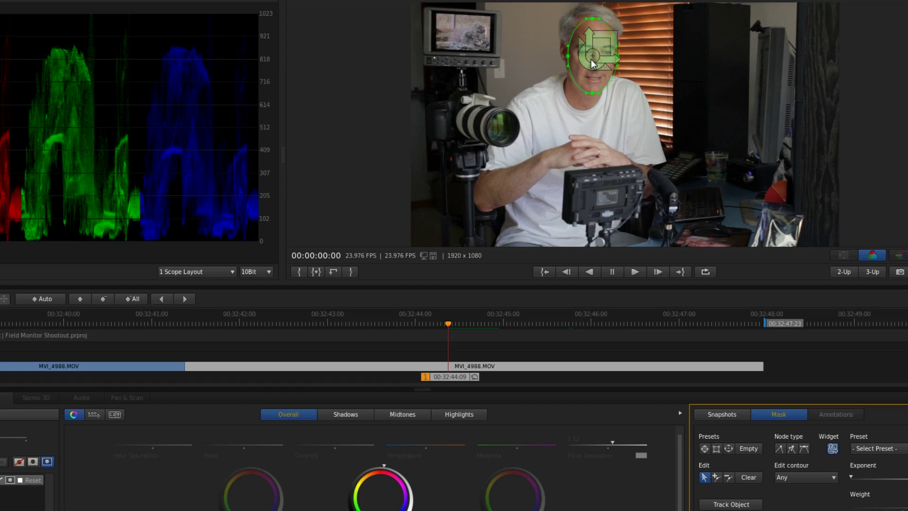
- Shift the oval mask slightly on the man's face and track it through the clip
{"action": "left_click_drag", "start_coordinate": [589, 59], "coordinate": [589, 61]}
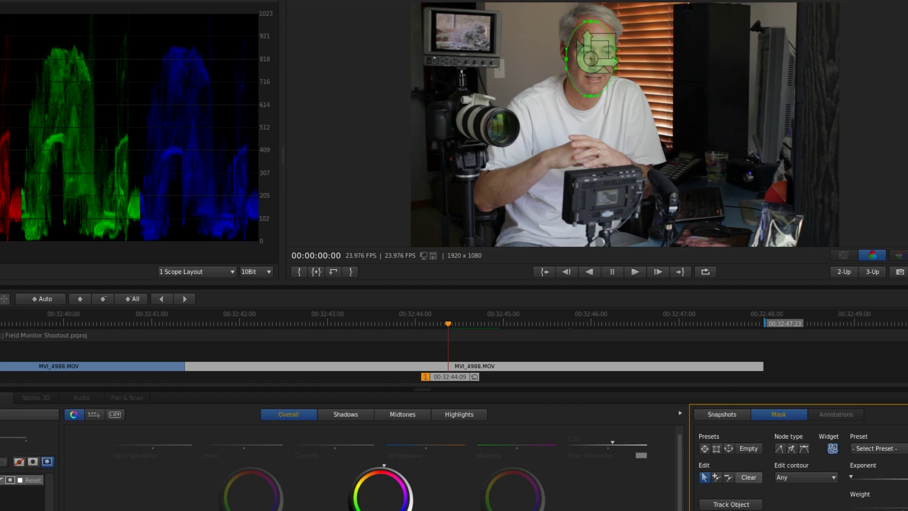
{"action": "left_click", "coordinate": [729, 505]}
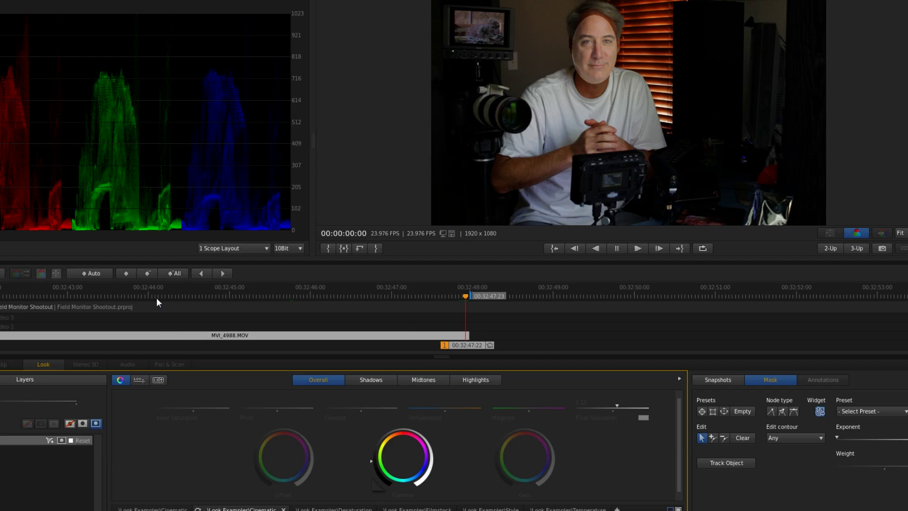
- Scrub back and forth through the timeline to check how the tracked mask follows the face
{"action": "scroll", "coordinate": [467, 297], "scroll_direction": "up", "scroll_amount": 5}
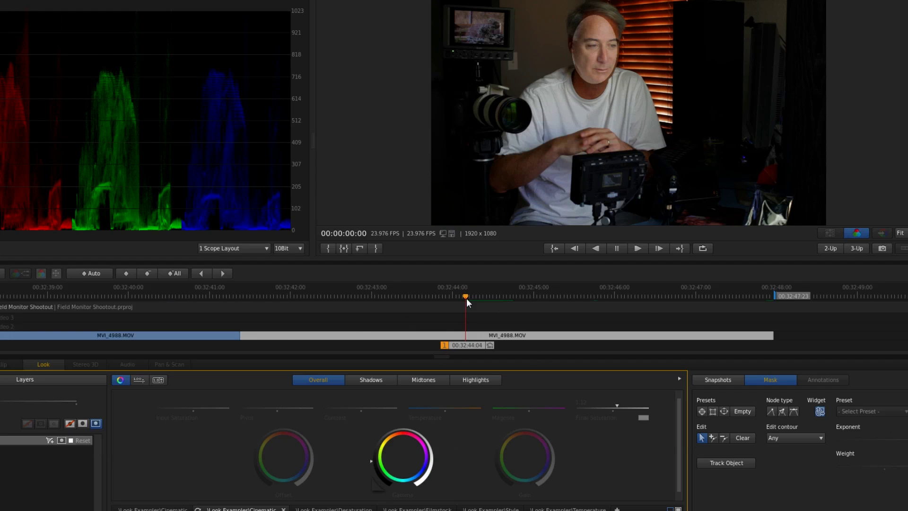
{"action": "scroll", "coordinate": [466, 301], "scroll_direction": "down", "scroll_amount": 2}
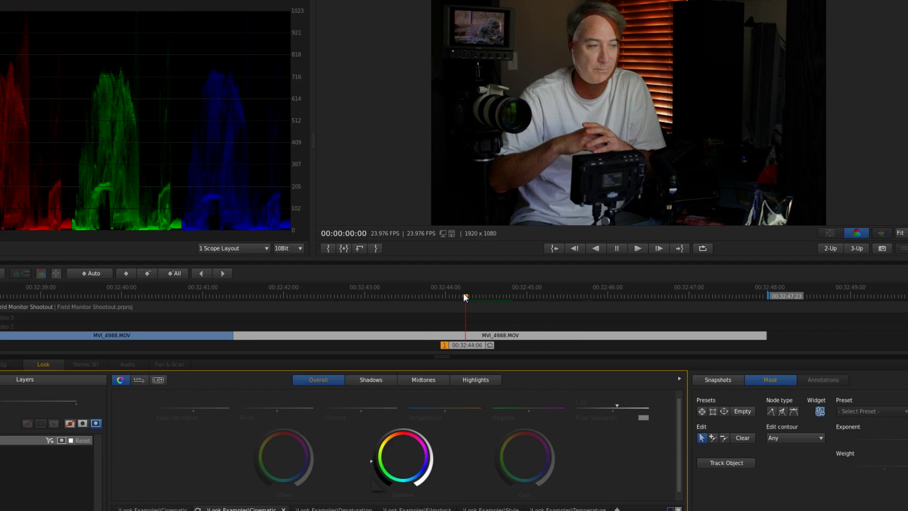
{"action": "scroll", "coordinate": [466, 297], "scroll_direction": "down", "scroll_amount": 11}
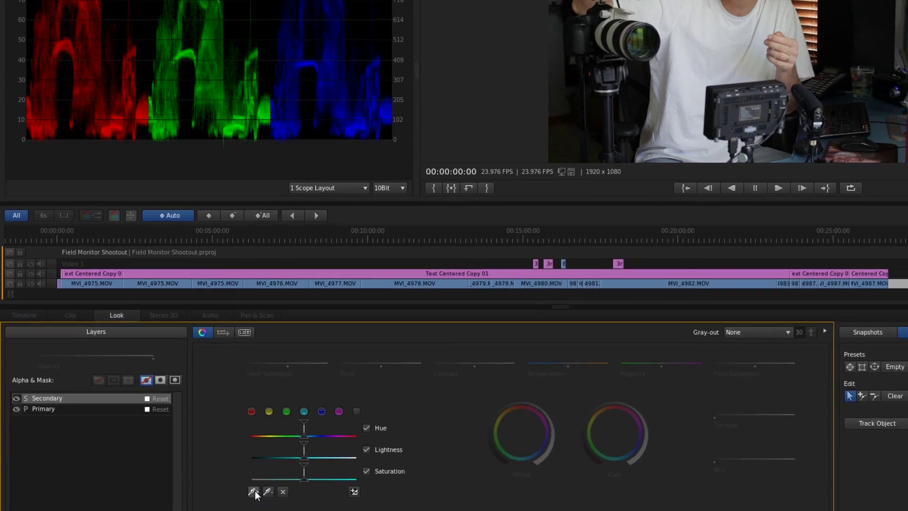
- Sample the green lens reflection on the Secondary layer and grade it with Input Saturation at 1.31, raised Final Saturation and a slight Offset shift
{"action": "left_click", "coordinate": [254, 492]}
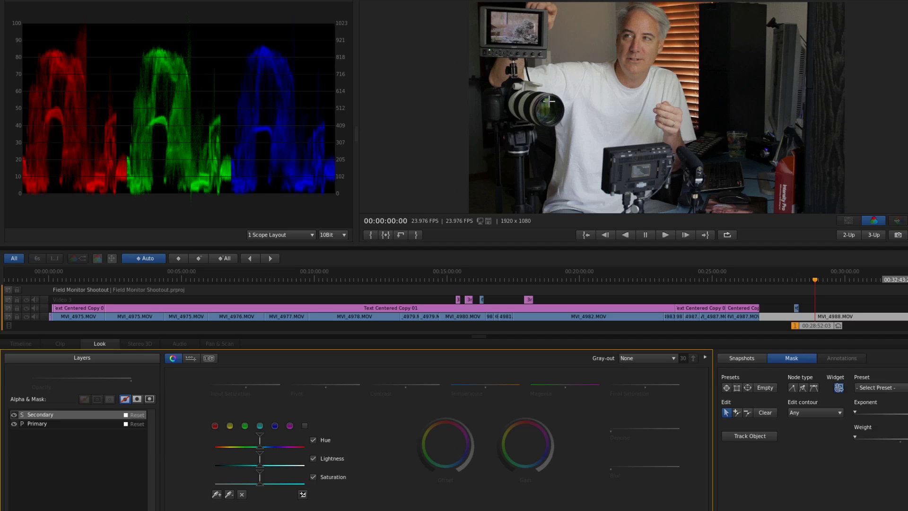
{"action": "left_click", "coordinate": [548, 102]}
{"action": "mouse_move", "coordinate": [246, 381]}
{"action": "left_mouse_down"}
{"action": "mouse_move", "coordinate": [265, 381]}
{"action": "mouse_move", "coordinate": [259, 386]}
{"action": "left_mouse_up"}
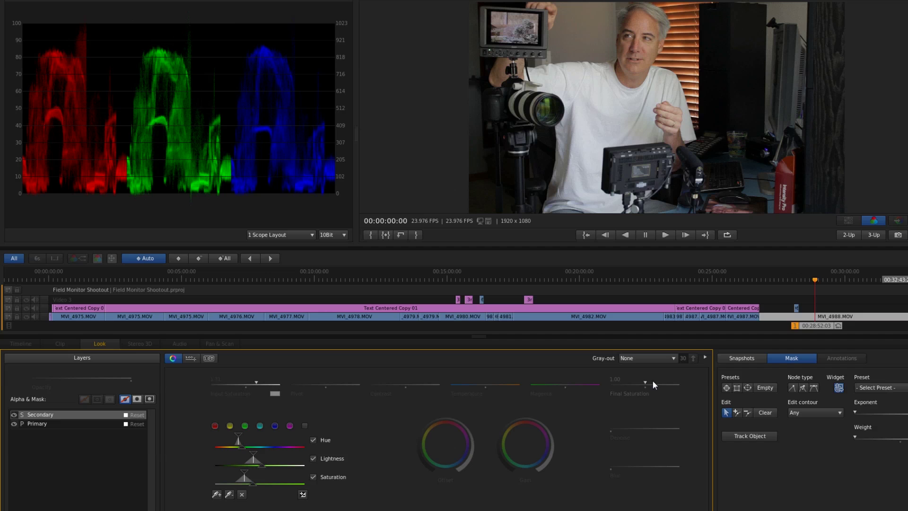
{"action": "left_click_drag", "start_coordinate": [651, 384], "coordinate": [652, 385]}
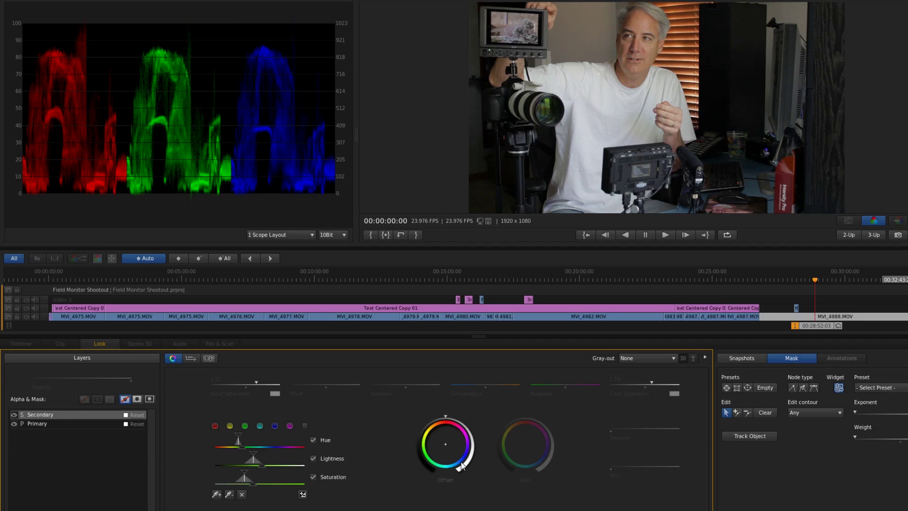
{"action": "left_click", "coordinate": [446, 446]}
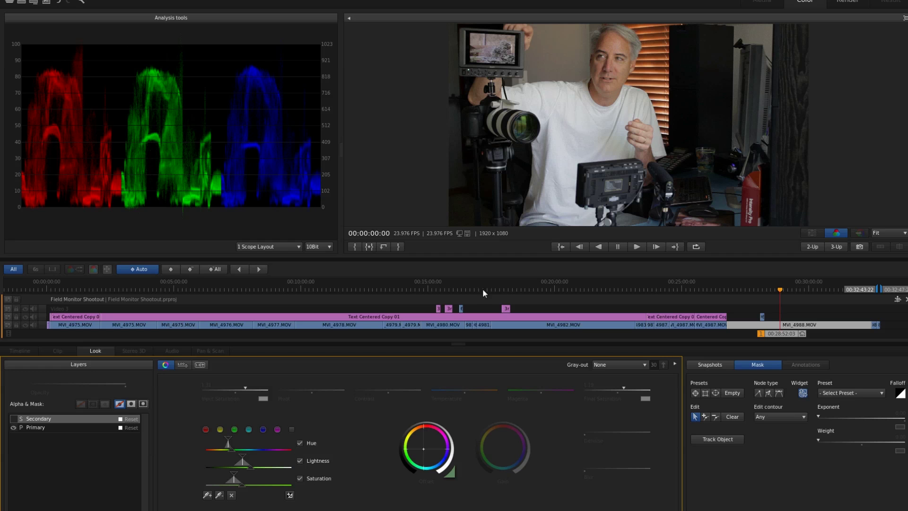
- Compare shots in the two-up and three-up monitor views and return to the single view
{"action": "left_click", "coordinate": [812, 248]}
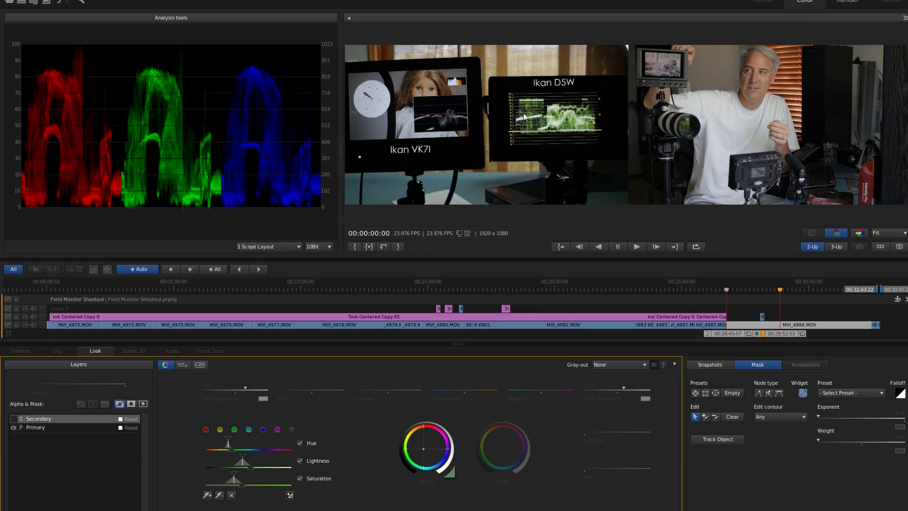
{"action": "left_click", "coordinate": [836, 246]}
{"action": "left_click", "coordinate": [836, 248]}
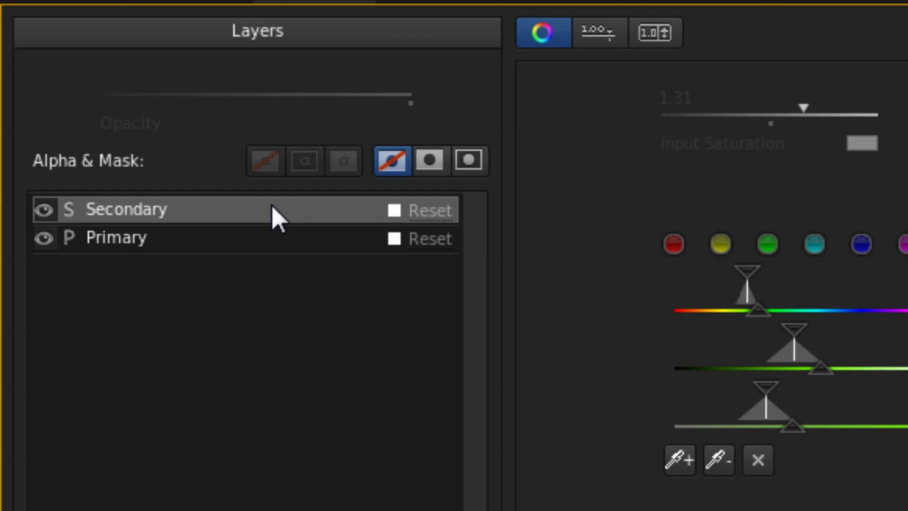
- Switch between the Primary and Secondary layers and slightly lower the Secondary layer's opacity
{"action": "left_click", "coordinate": [302, 239]}
{"action": "key", "text": "Up"}
{"action": "left_click", "coordinate": [306, 242]}
{"action": "left_click", "coordinate": [301, 220]}
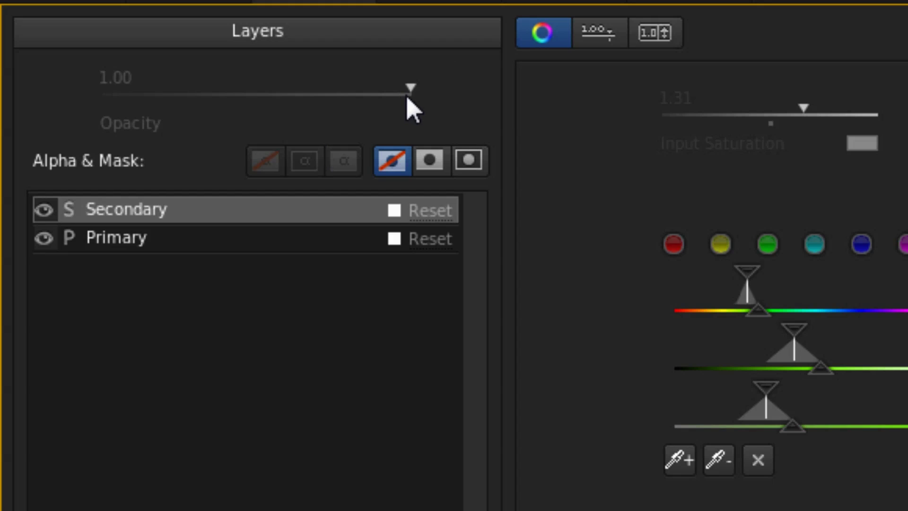
{"action": "left_click_drag", "start_coordinate": [411, 97], "coordinate": [403, 97]}
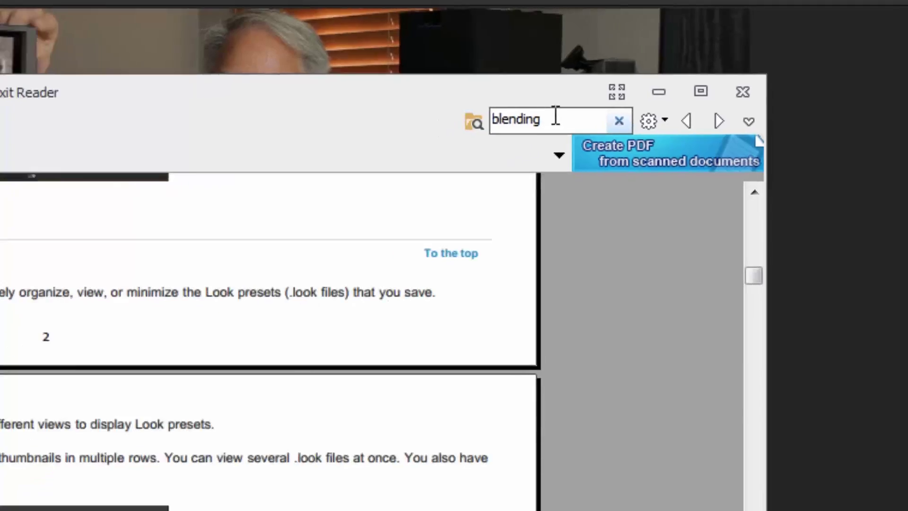
- Search the SpeedGrade guide in Foxit Reader for "blending" and dismiss the search message
{"action": "key", "text": "Return"}
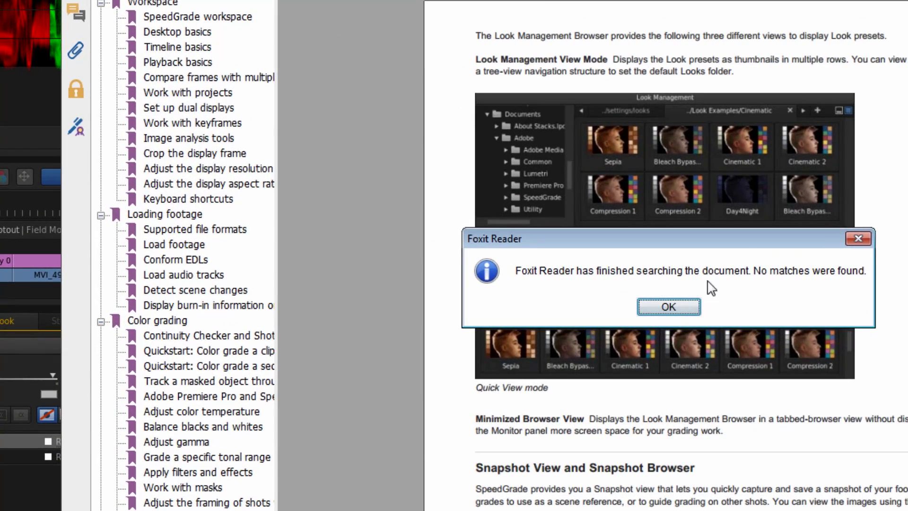
{"action": "left_click", "coordinate": [668, 308]}
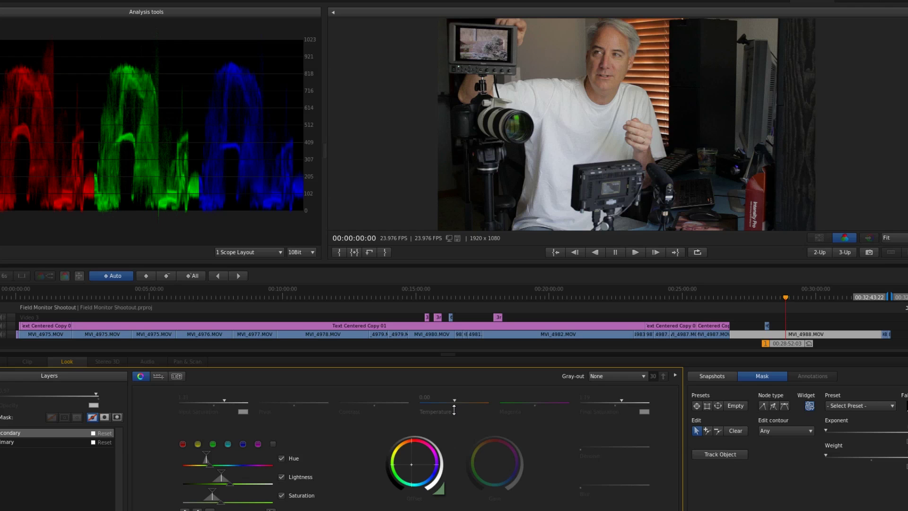
- View the monitor comparison shot around 14:22:03, and return to the MVI_4988.MOV clip at 27:15:02
{"action": "left_click", "coordinate": [398, 295]}
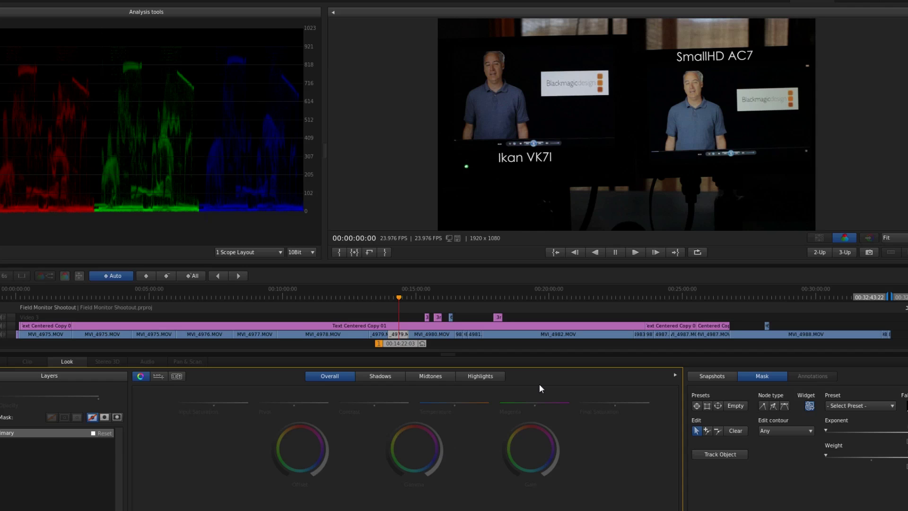
{"action": "left_click", "coordinate": [757, 297]}
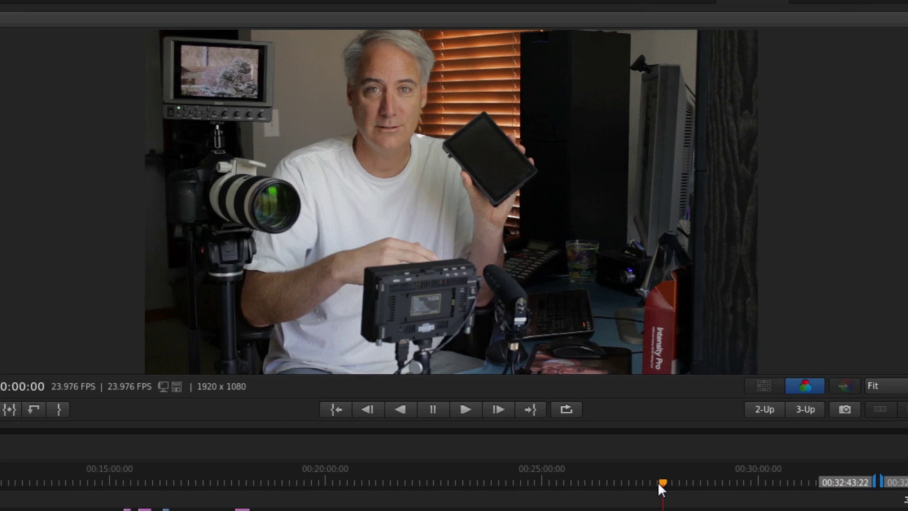
{"action": "left_click_drag", "start_coordinate": [659, 484], "coordinate": [639, 482]}
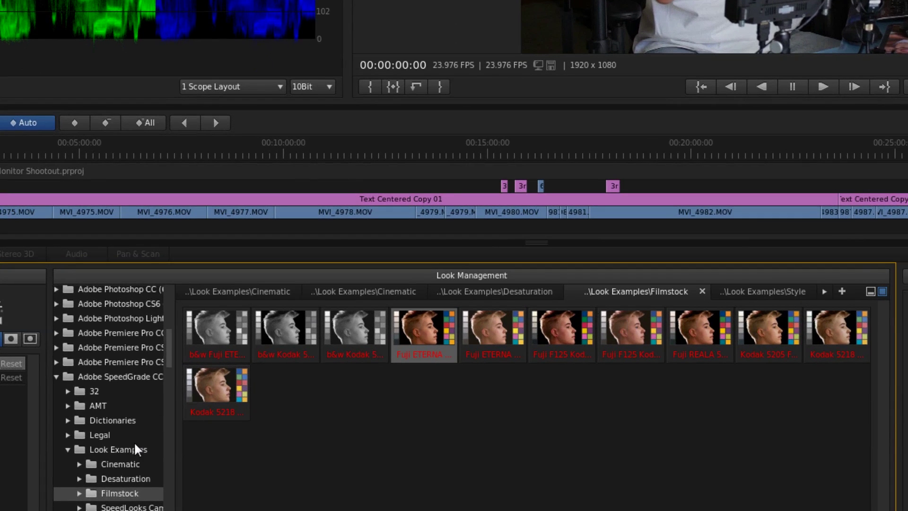
- Try the ARRI ALEXA, BMC PRORES and BMC RAW looks from the SpeedLooks Camera Patches folder on the clip
{"action": "mouse_move", "coordinate": [168, 347]}
{"action": "left_mouse_down"}
{"action": "mouse_move", "coordinate": [166, 371]}
{"action": "mouse_move", "coordinate": [170, 362]}
{"action": "left_mouse_up"}
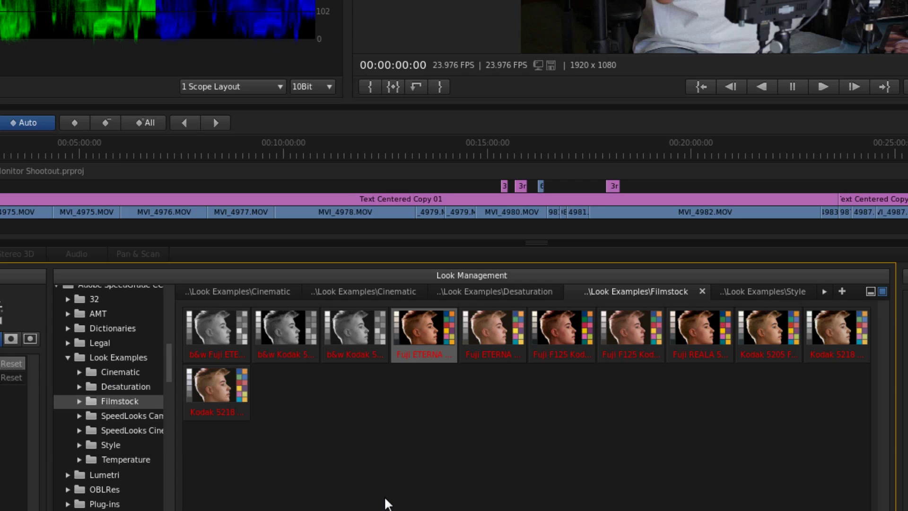
{"action": "left_click", "coordinate": [122, 413]}
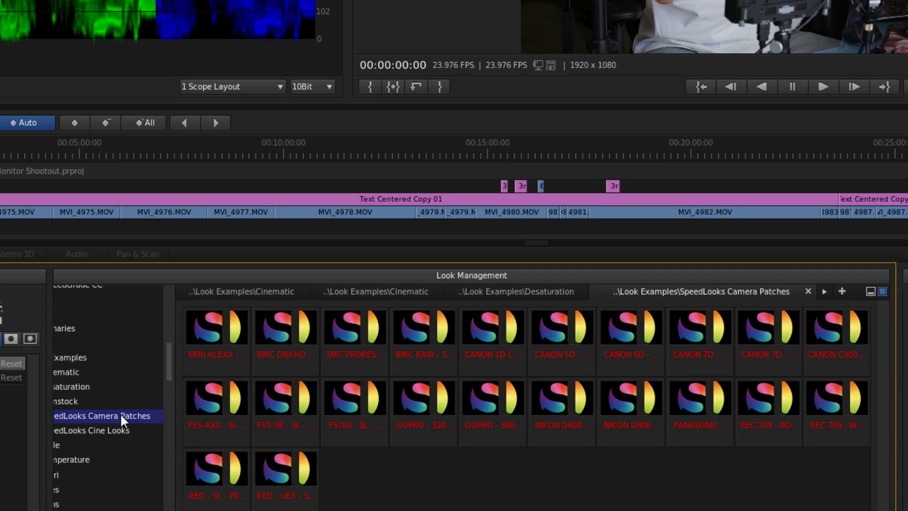
{"action": "left_click", "coordinate": [236, 333]}
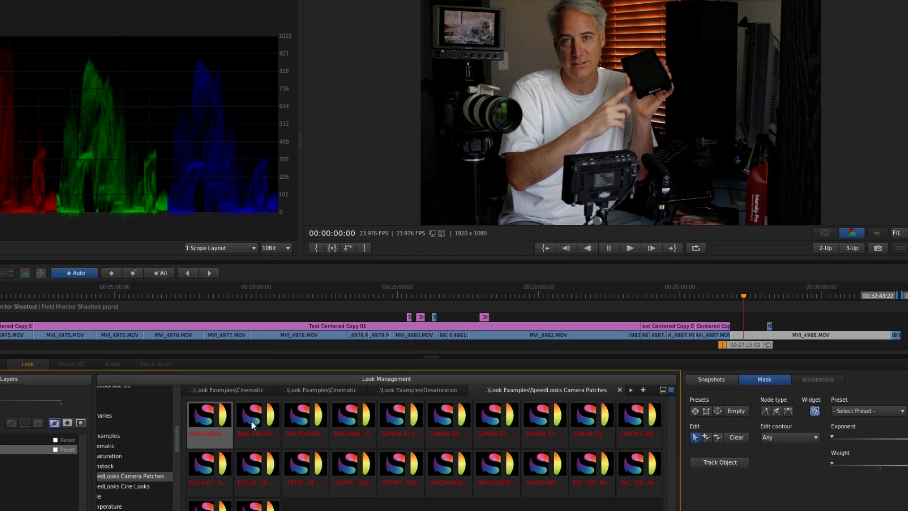
{"action": "left_click", "coordinate": [305, 422]}
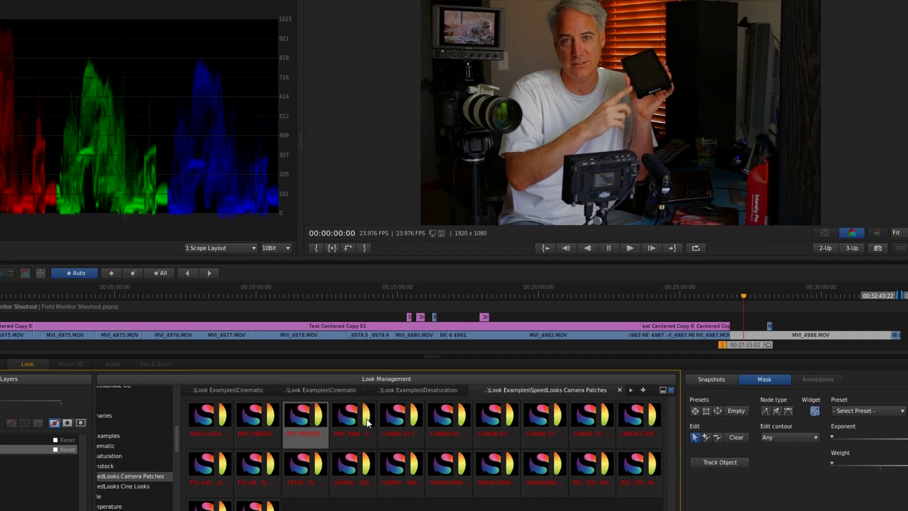
{"action": "left_click", "coordinate": [356, 418]}
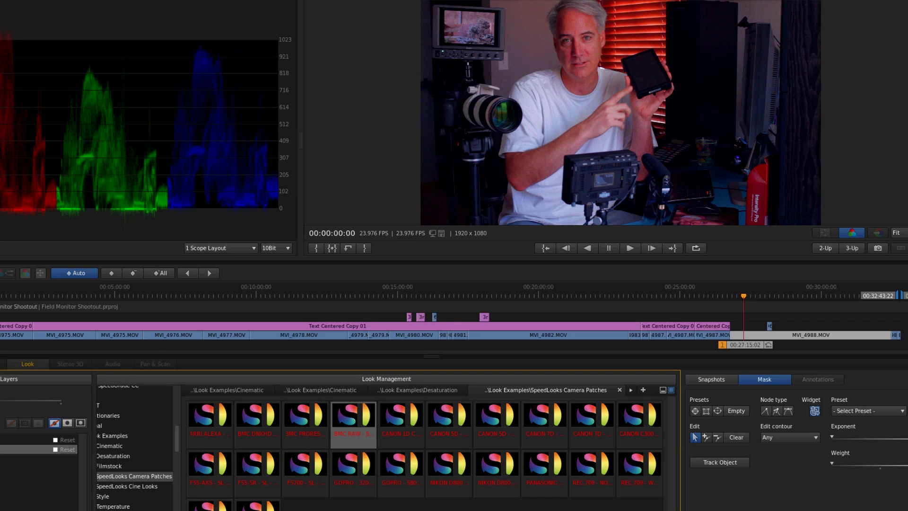
- Try the looks in the SpeedLooks Cine Looks folder and apply the black-and-white NOIR HIGH look to the clip
{"action": "left_click", "coordinate": [150, 486]}
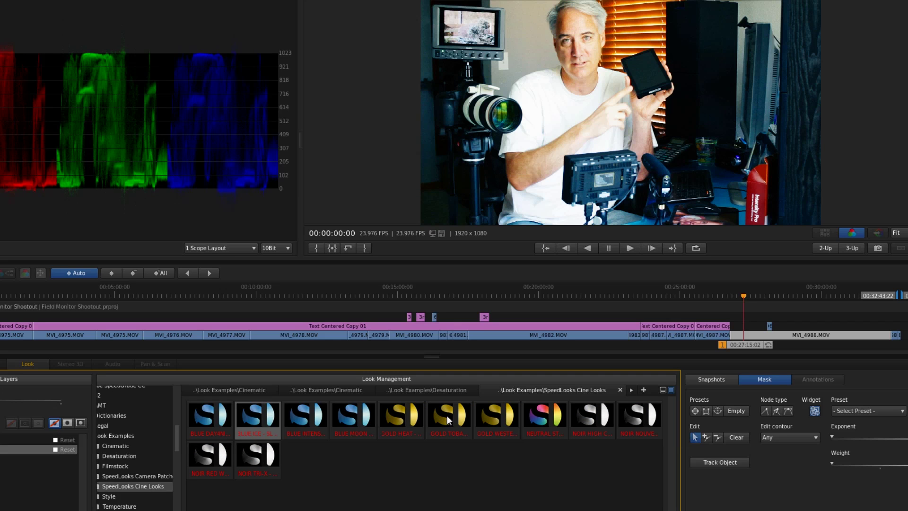
{"action": "left_click", "coordinate": [433, 425]}
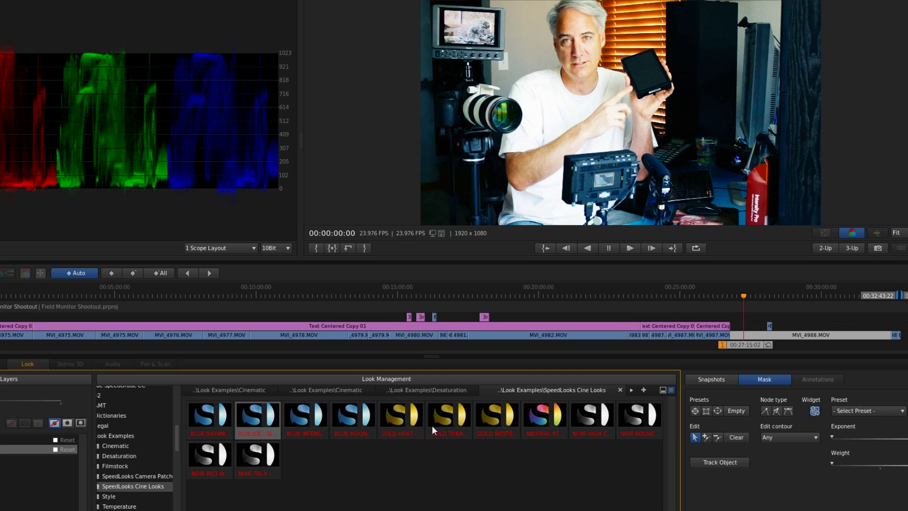
{"action": "left_click", "coordinate": [597, 419]}
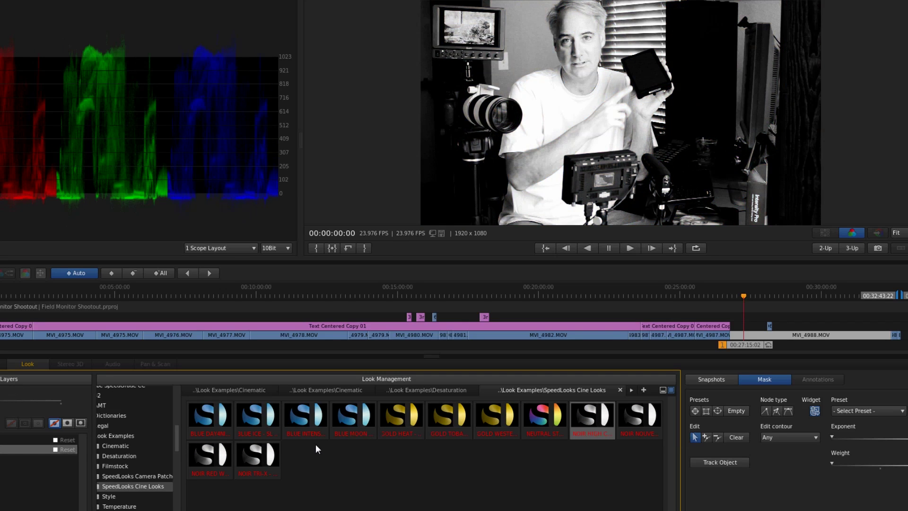